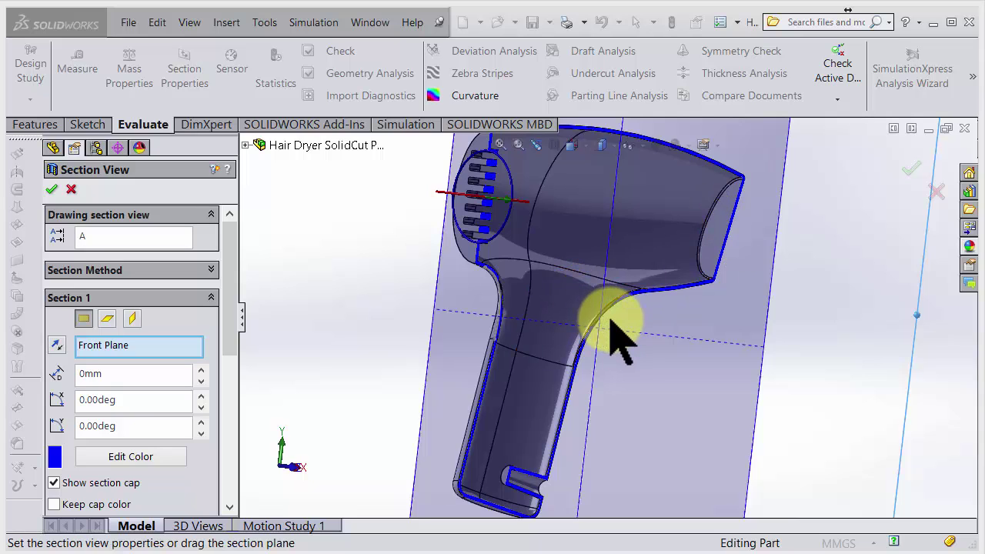
Step: Close the section view of the hair dryer without keeping it
{"action": "scroll", "coordinate": [591, 316], "scroll_direction": "down", "scroll_amount": 5}
{"action": "scroll", "coordinate": [589, 308], "scroll_direction": "down", "scroll_amount": 4}
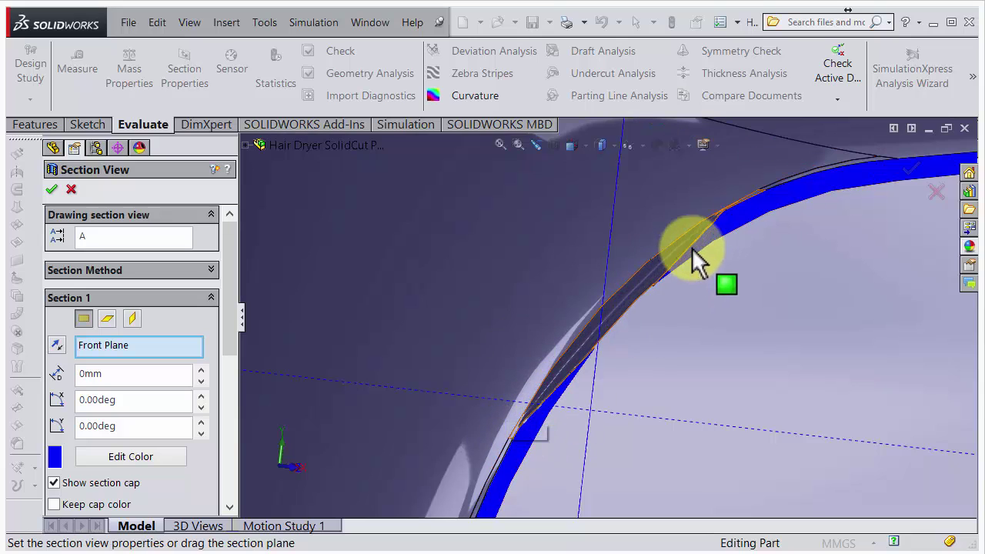
{"action": "middle_click_drag", "start_coordinate": [719, 231], "coordinate": [626, 358]}
{"action": "scroll", "coordinate": [625, 360], "scroll_direction": "up", "scroll_amount": 5}
{"action": "scroll", "coordinate": [505, 297], "scroll_direction": "down", "scroll_amount": 6}
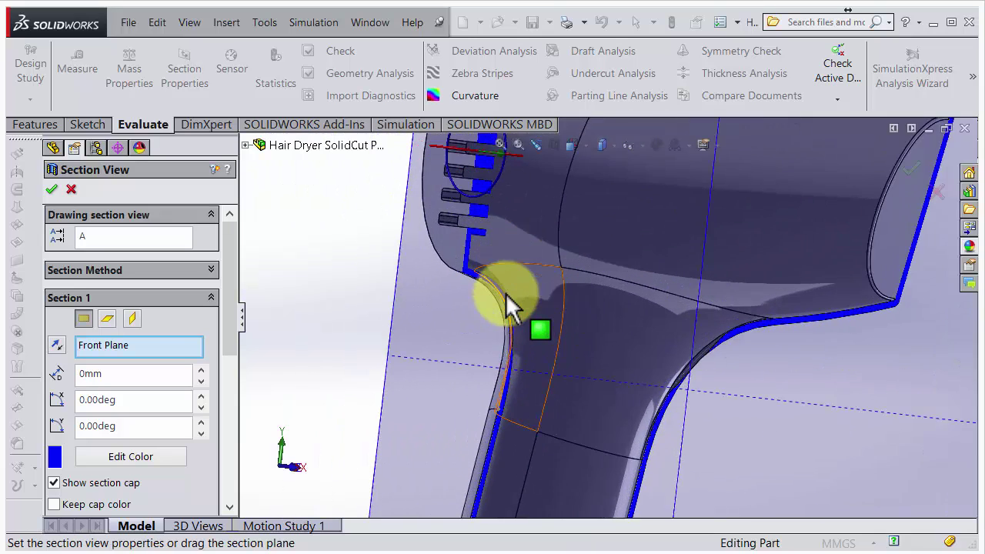
{"action": "scroll", "coordinate": [550, 390], "scroll_direction": "up", "scroll_amount": 6}
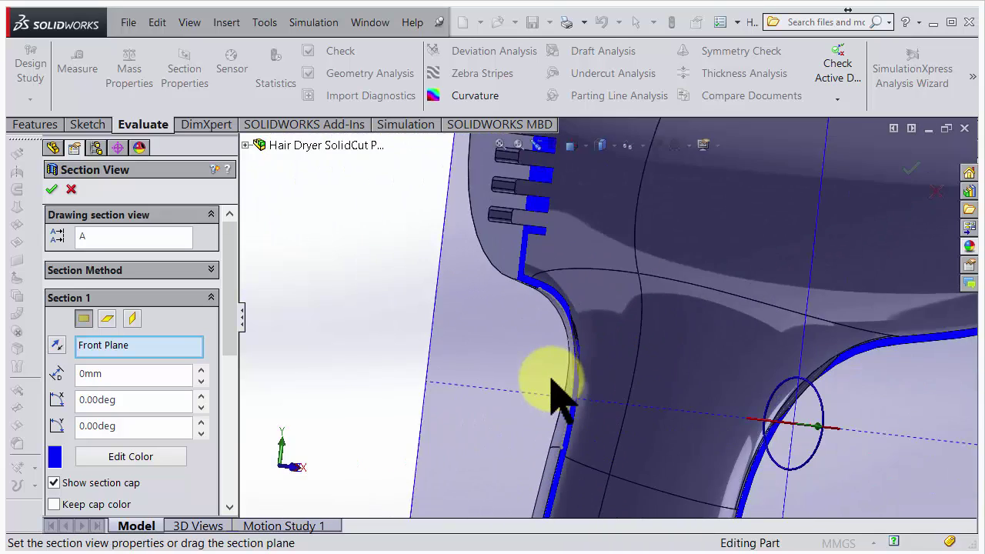
{"action": "left_click", "coordinate": [937, 192]}
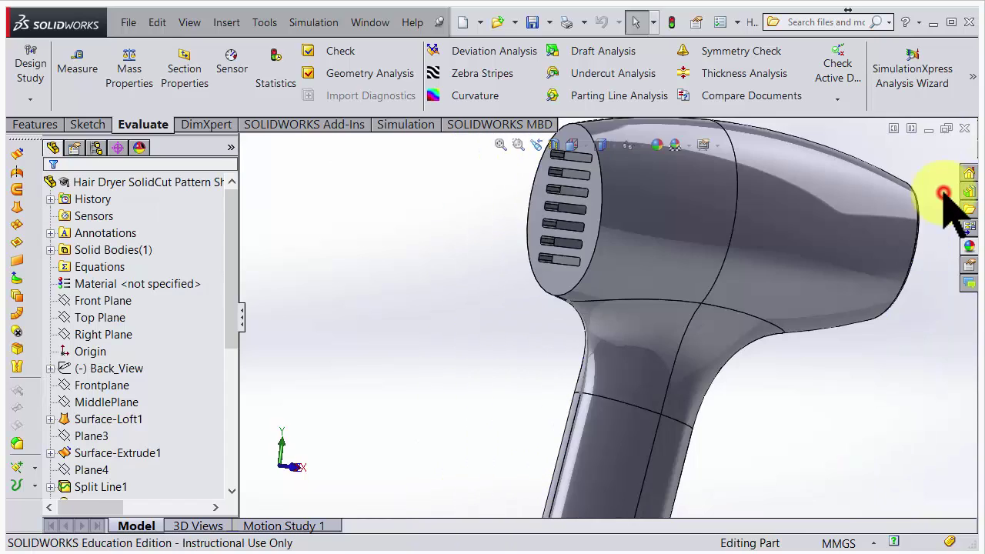
Step: Orbit and zoom around the dryer to inspect the handle, head and vents
{"action": "scroll", "coordinate": [845, 317], "scroll_direction": "down", "scroll_amount": 3}
{"action": "middle_click_drag", "start_coordinate": [845, 316], "coordinate": [583, 242]}
{"action": "scroll", "coordinate": [670, 363], "scroll_direction": "down", "scroll_amount": 5}
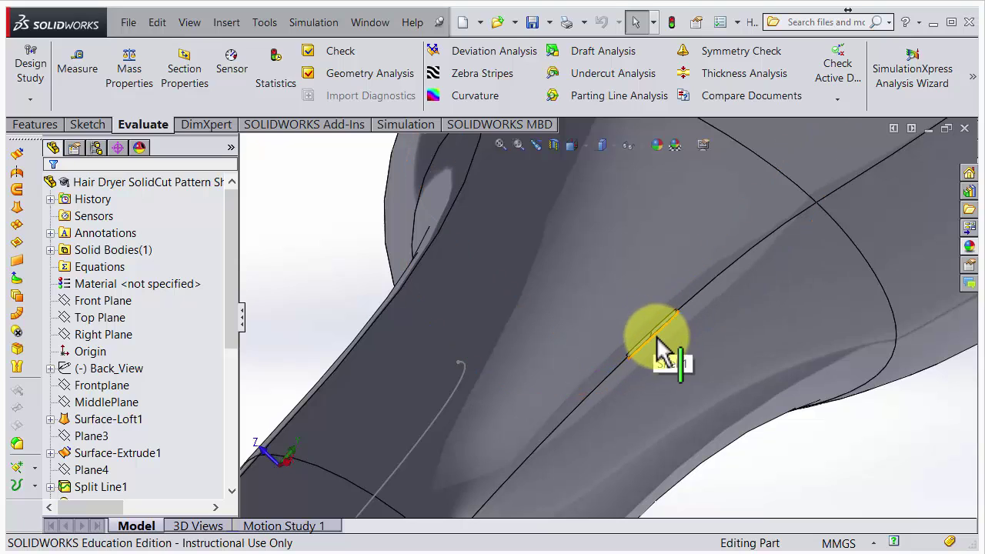
{"action": "scroll", "coordinate": [654, 356], "scroll_direction": "up", "scroll_amount": 5}
{"action": "middle_click_drag", "start_coordinate": [642, 362], "coordinate": [736, 409]}
{"action": "scroll", "coordinate": [499, 272], "scroll_direction": "down", "scroll_amount": 5}
{"action": "middle_click_drag", "start_coordinate": [513, 291], "coordinate": [512, 245]}
Step: Turn on zebra stripes and inspect the handle-to-body junction from several angles
{"action": "left_click", "coordinate": [437, 77]}
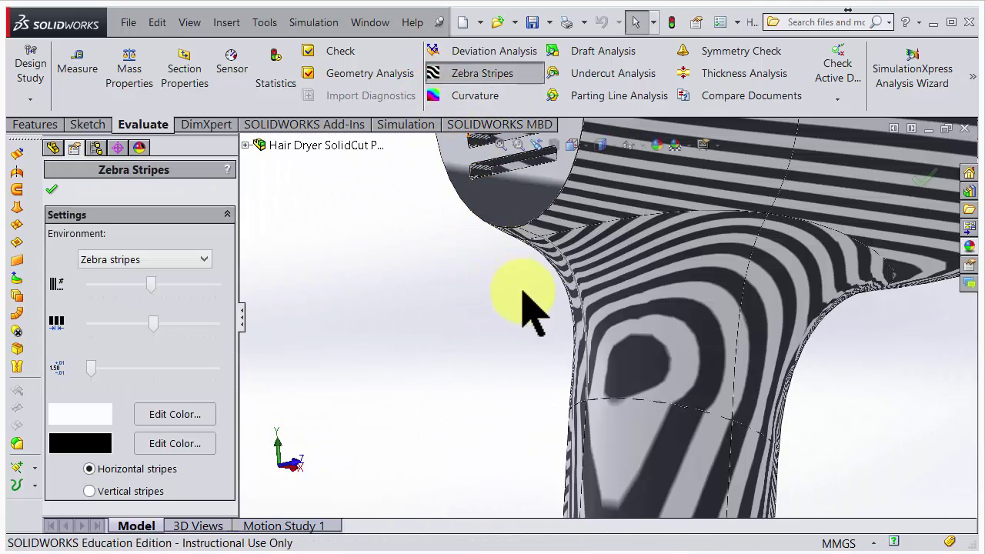
{"action": "scroll", "coordinate": [649, 350], "scroll_direction": "down", "scroll_amount": 3}
{"action": "scroll", "coordinate": [578, 346], "scroll_direction": "down", "scroll_amount": 4}
{"action": "key", "text": "Return"}
{"action": "middle_click_drag", "start_coordinate": [576, 347], "coordinate": [618, 315]}
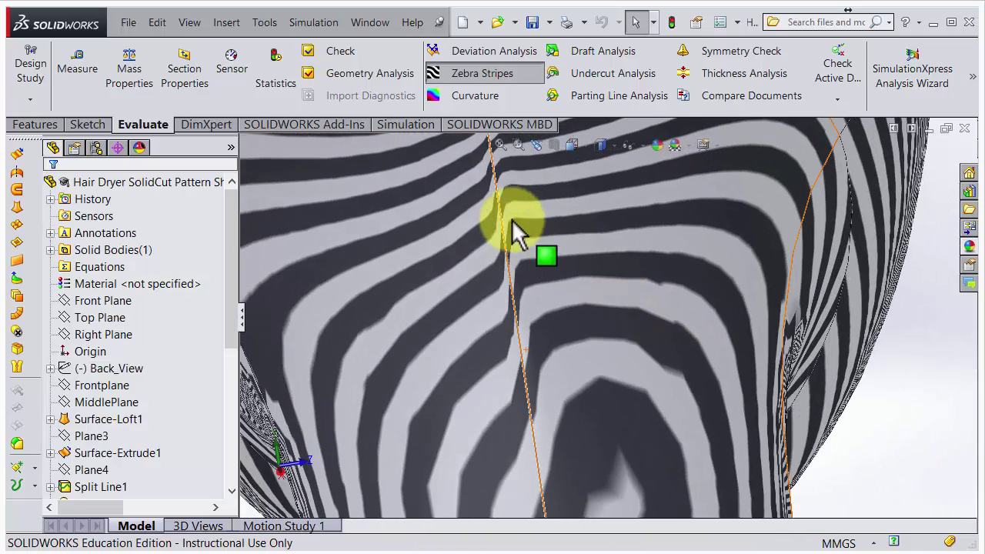
{"action": "middle_click_drag", "start_coordinate": [515, 246], "coordinate": [519, 253]}
{"action": "scroll", "coordinate": [576, 418], "scroll_direction": "up", "scroll_amount": 5}
{"action": "middle_click_drag", "start_coordinate": [577, 417], "coordinate": [504, 339]}
Step: Drag the rollback bar up to just below Mirror1, suppressing the later features
{"action": "scroll", "coordinate": [644, 331], "scroll_direction": "down", "scroll_amount": 3}
{"action": "scroll", "coordinate": [759, 352], "scroll_direction": "down", "scroll_amount": 5}
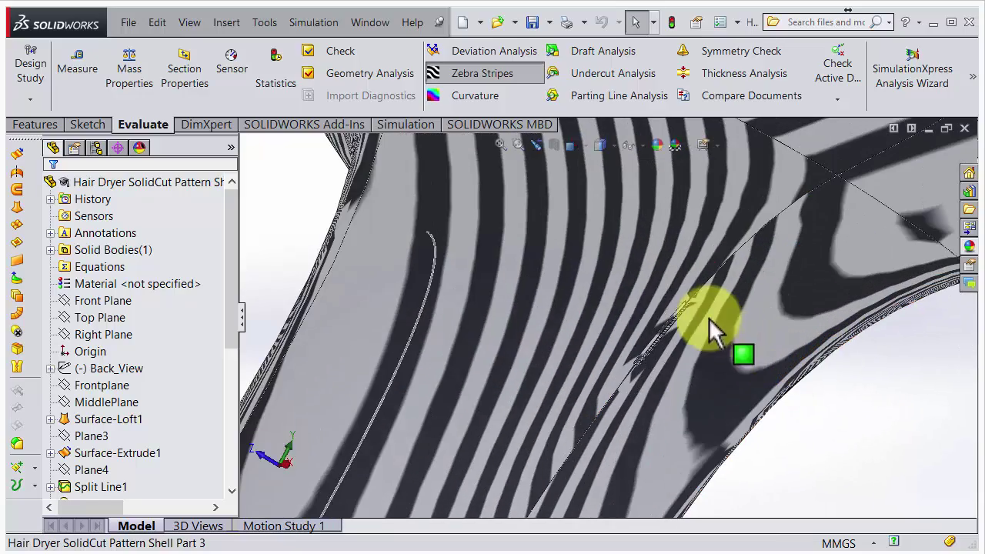
{"action": "scroll", "coordinate": [659, 342], "scroll_direction": "up", "scroll_amount": 2}
{"action": "scroll", "coordinate": [654, 341], "scroll_direction": "down", "scroll_amount": 2}
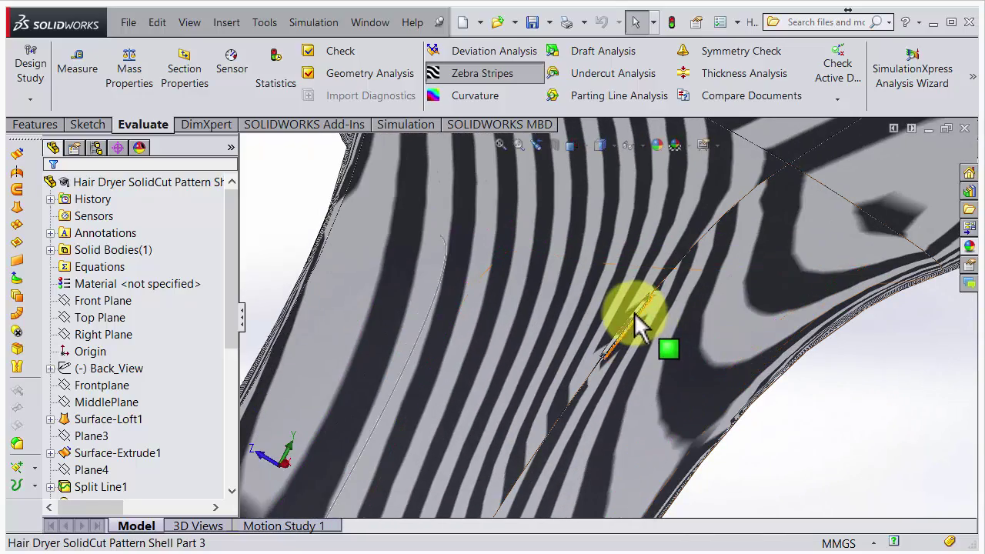
{"action": "scroll", "coordinate": [651, 321], "scroll_direction": "up", "scroll_amount": 8}
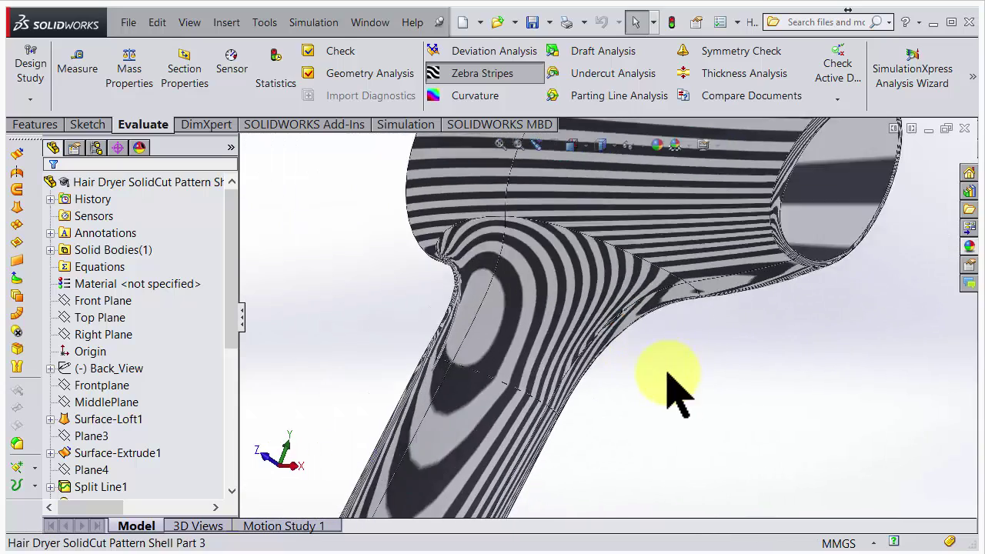
{"action": "left_click_drag", "start_coordinate": [231, 330], "coordinate": [225, 486]}
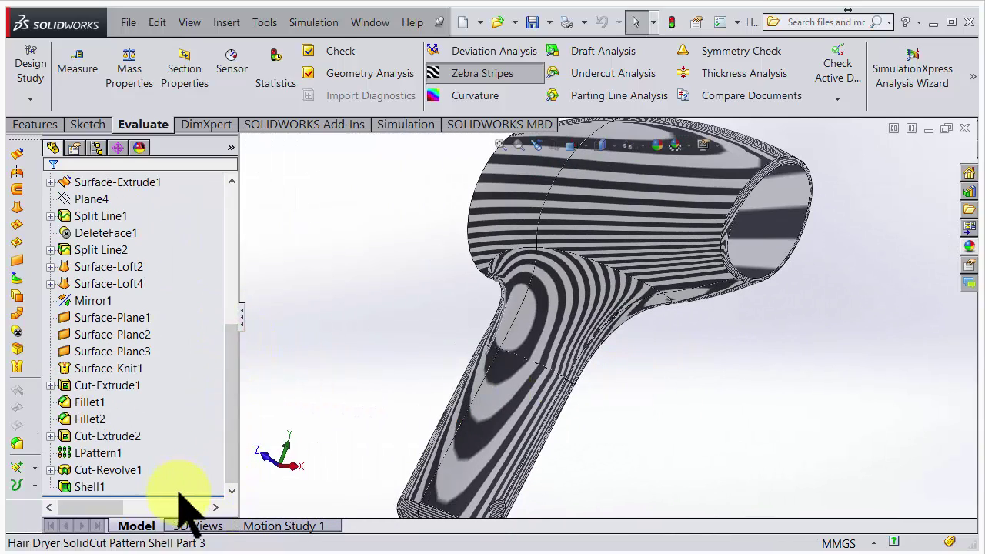
{"action": "left_click_drag", "start_coordinate": [199, 450], "coordinate": [197, 311]}
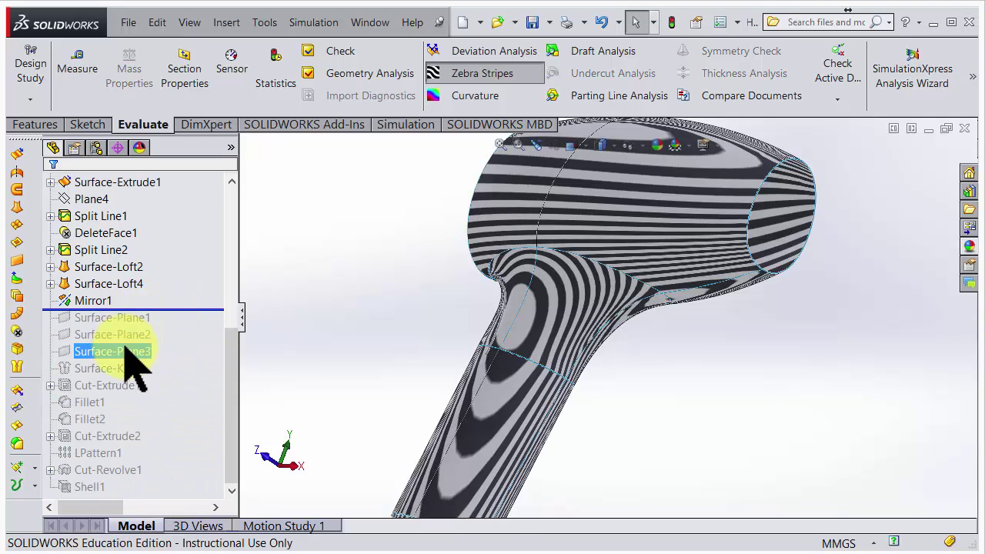
Step: Finish the rollback below Mirror1 and check Mirror1's geometry
{"action": "left_click", "coordinate": [109, 318]}
{"action": "left_click", "coordinate": [90, 301]}
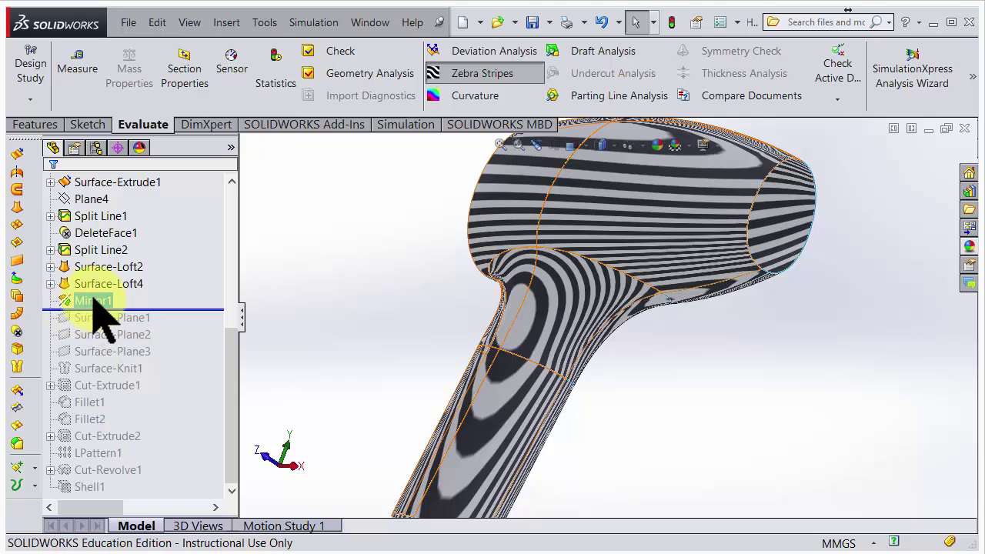
{"action": "left_click", "coordinate": [692, 408]}
{"action": "scroll", "coordinate": [598, 316], "scroll_direction": "down", "scroll_amount": 5}
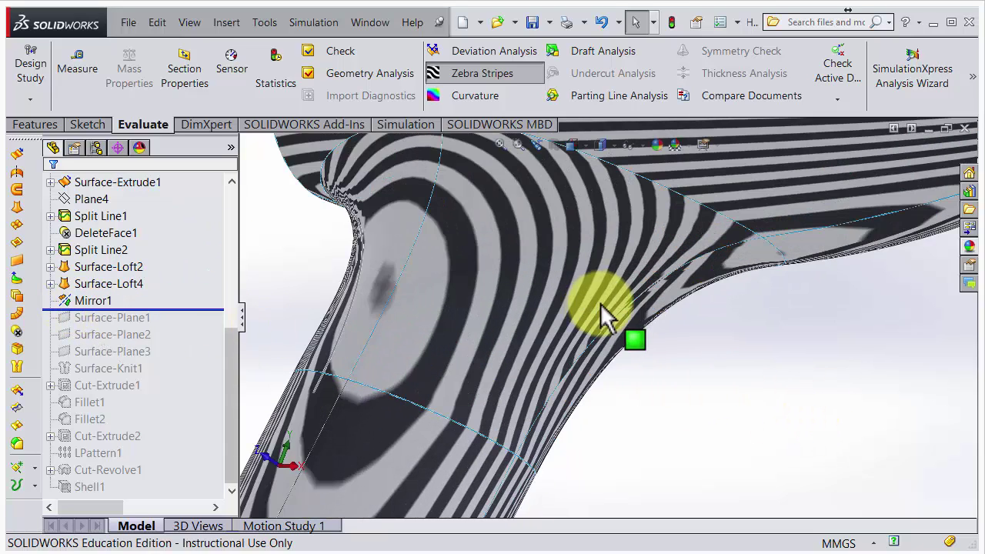
{"action": "scroll", "coordinate": [604, 316], "scroll_direction": "down", "scroll_amount": 3}
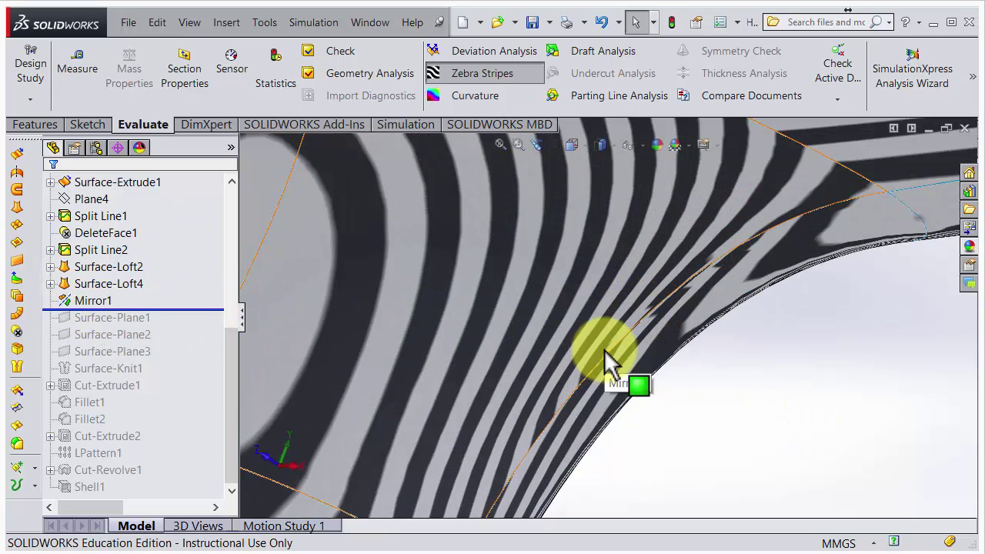
Step: Pick the junction face to identify Surface-Loft2 and bring up its options
{"action": "middle_click_drag", "start_coordinate": [608, 351], "coordinate": [442, 342]}
{"action": "scroll", "coordinate": [626, 469], "scroll_direction": "up", "scroll_amount": 5}
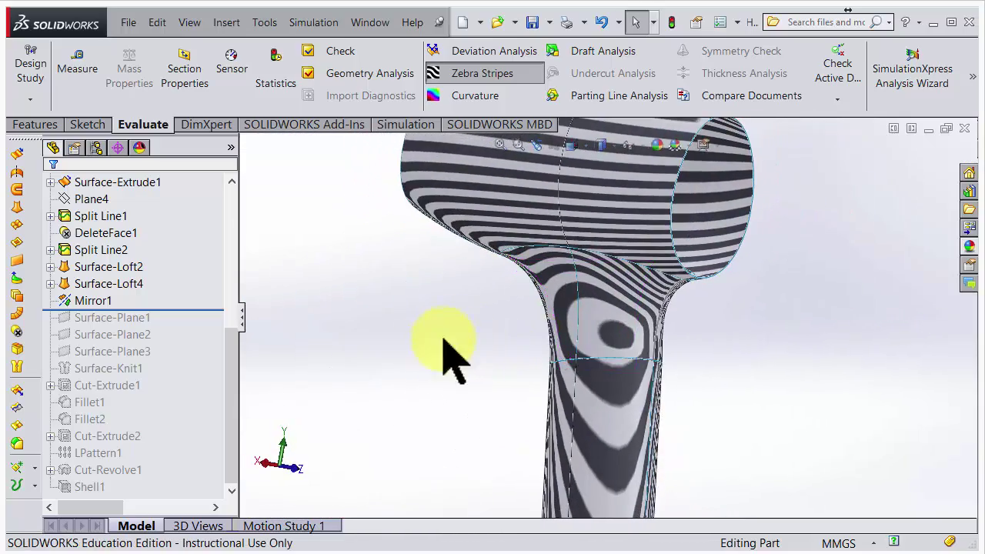
{"action": "left_click", "coordinate": [594, 310]}
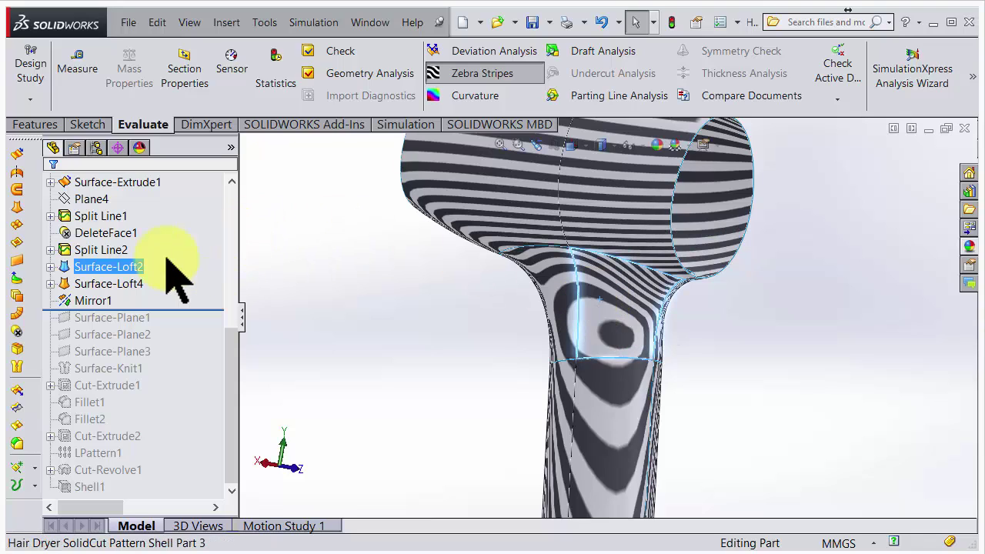
{"action": "right_click", "coordinate": [115, 269]}
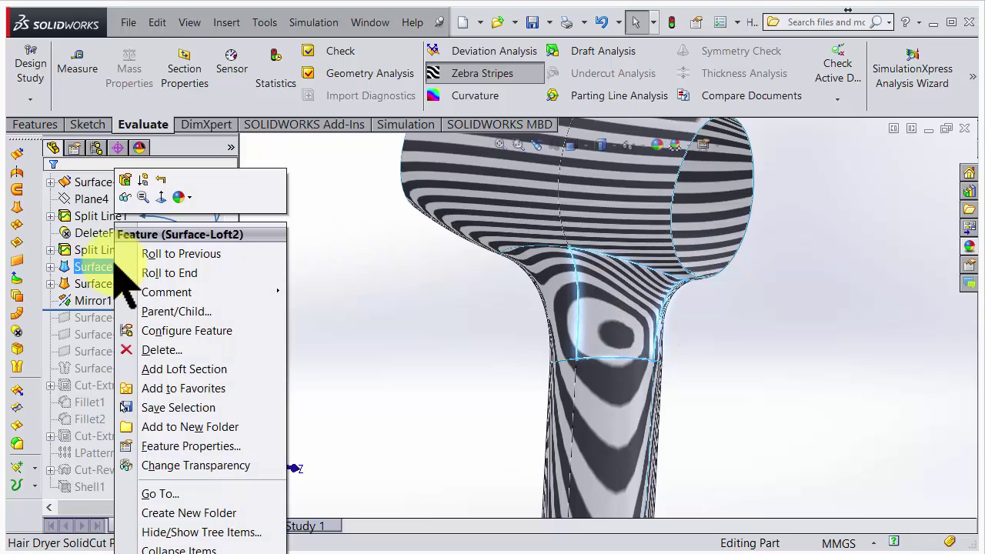
Step: Edit Surface-Loft2 and inspect its loft preview
{"action": "left_click", "coordinate": [130, 187]}
{"action": "scroll", "coordinate": [693, 334], "scroll_direction": "down", "scroll_amount": 5}
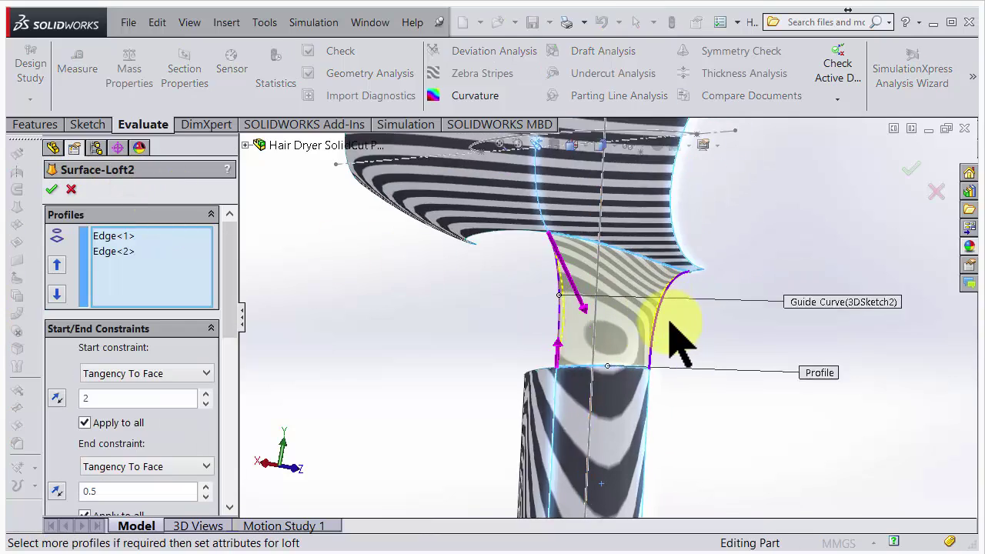
{"action": "middle_click_drag", "start_coordinate": [623, 265], "coordinate": [647, 235]}
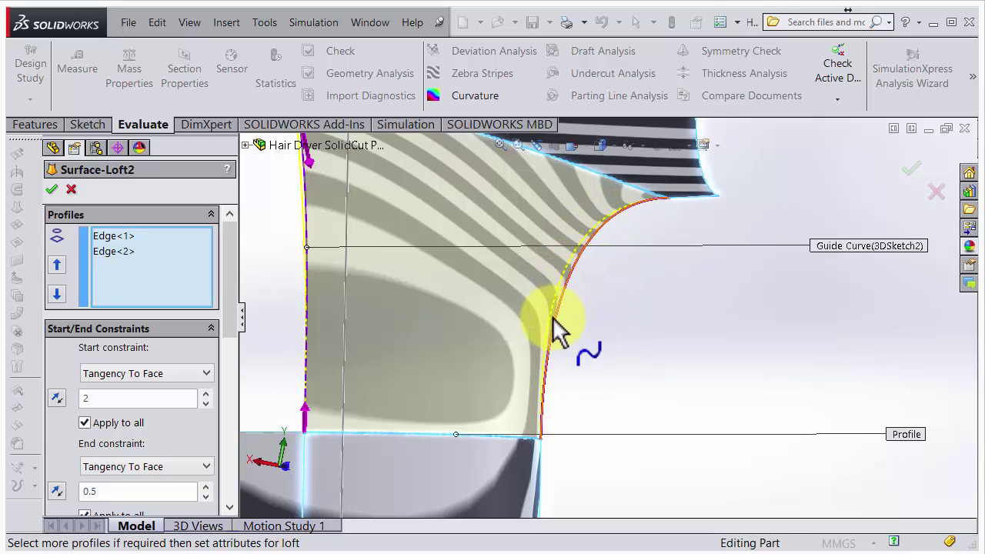
{"action": "scroll", "coordinate": [556, 327], "scroll_direction": "down", "scroll_amount": 4}
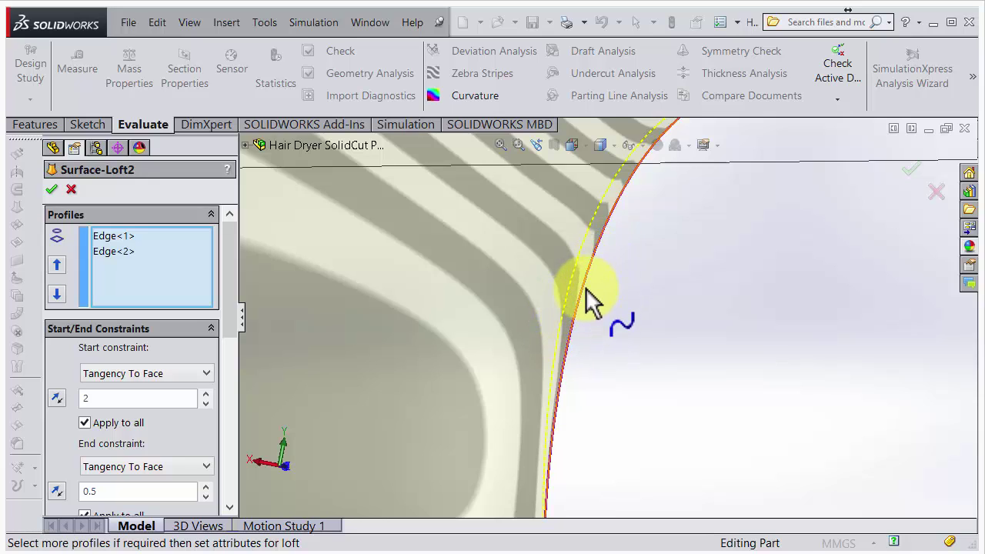
{"action": "scroll", "coordinate": [591, 300], "scroll_direction": "up", "scroll_amount": 5}
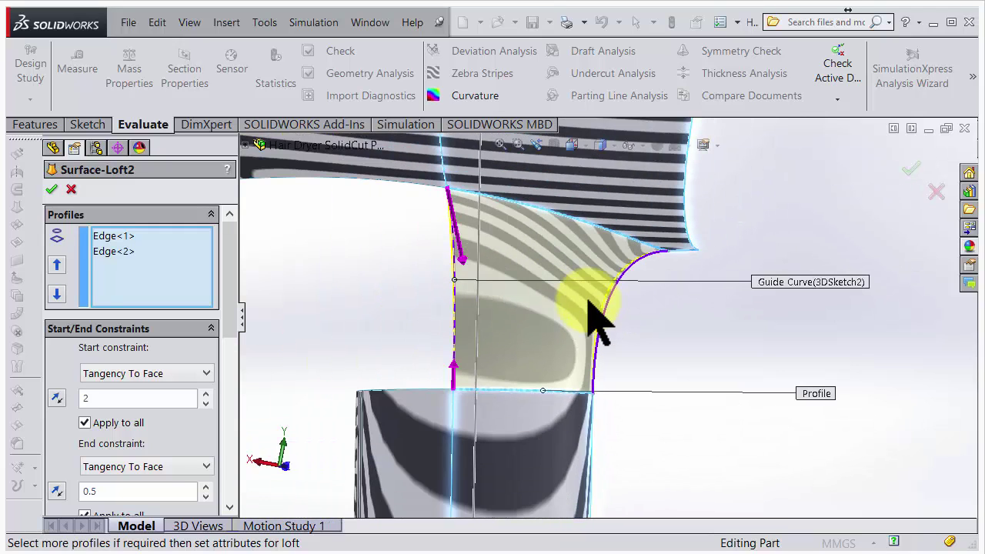
Step: Add 3DSketch1 as a profile, delete it again, and select the Open Loop<1> guide curve
{"action": "left_click", "coordinate": [607, 305]}
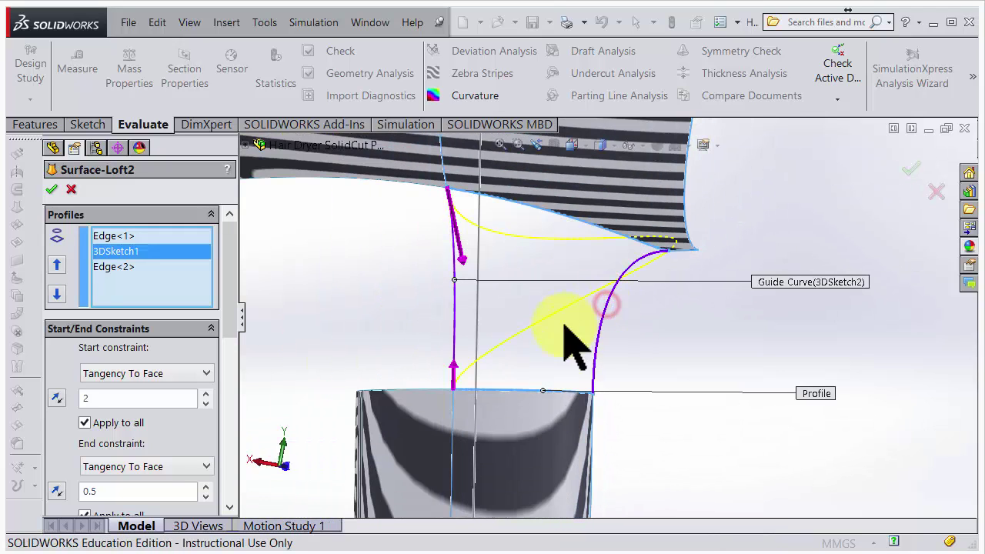
{"action": "left_click", "coordinate": [116, 252]}
{"action": "key", "text": "Delete"}
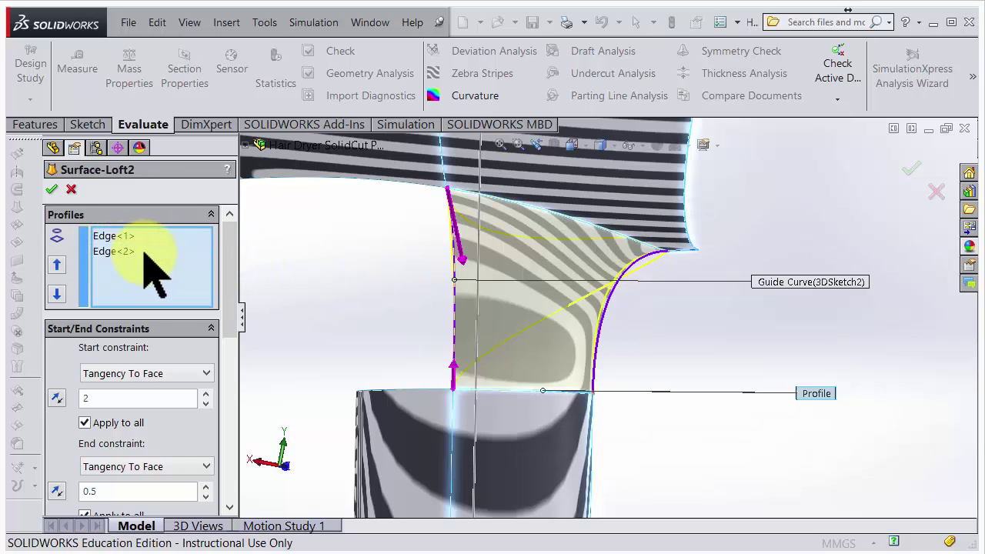
{"action": "left_click_drag", "start_coordinate": [229, 257], "coordinate": [212, 389]}
{"action": "left_click", "coordinate": [129, 289]}
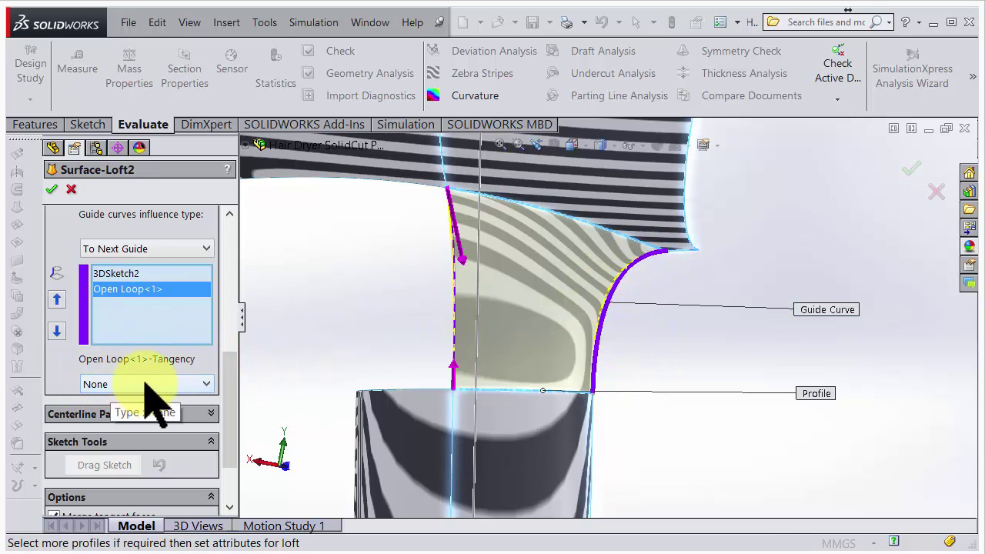
Step: Review the guide curve, leave Open Loop<1> tangency at None, and cancel the loft edit
{"action": "scroll", "coordinate": [649, 308], "scroll_direction": "down", "scroll_amount": 3}
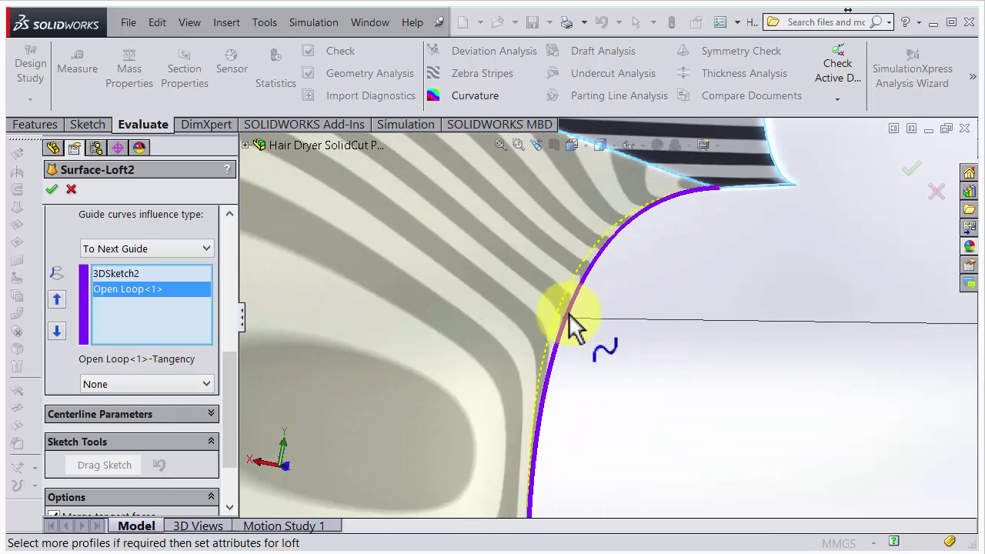
{"action": "middle_click_drag", "start_coordinate": [569, 327], "coordinate": [495, 308]}
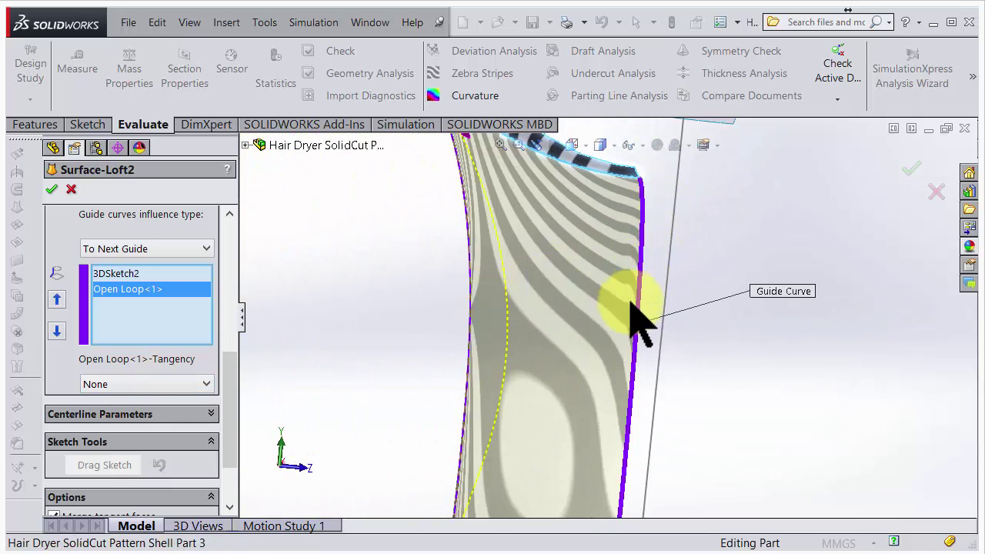
{"action": "middle_click_drag", "start_coordinate": [635, 319], "coordinate": [587, 419]}
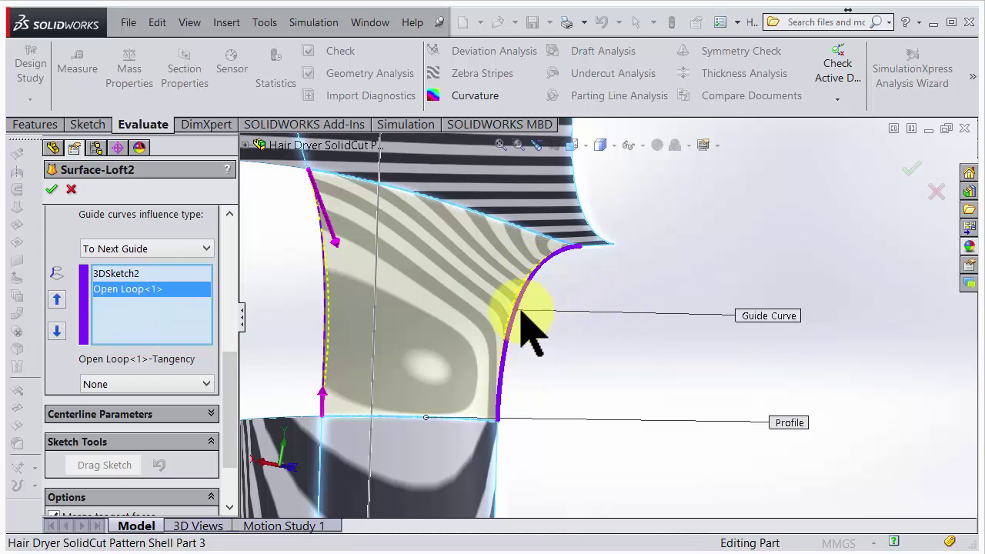
{"action": "scroll", "coordinate": [521, 312], "scroll_direction": "down", "scroll_amount": 5}
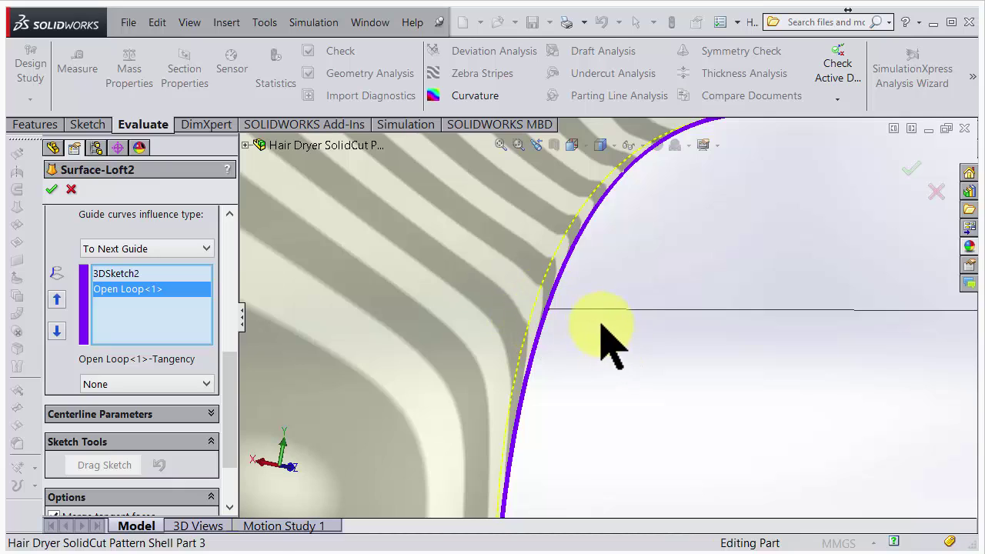
{"action": "middle_click_drag", "start_coordinate": [604, 339], "coordinate": [585, 350]}
{"action": "left_click", "coordinate": [184, 384]}
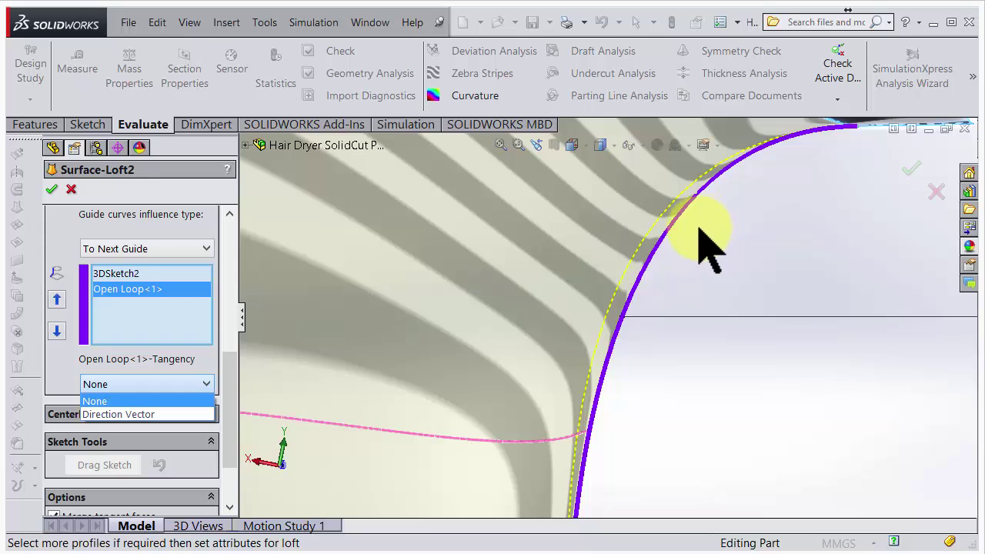
{"action": "scroll", "coordinate": [662, 359], "scroll_direction": "up", "scroll_amount": 3}
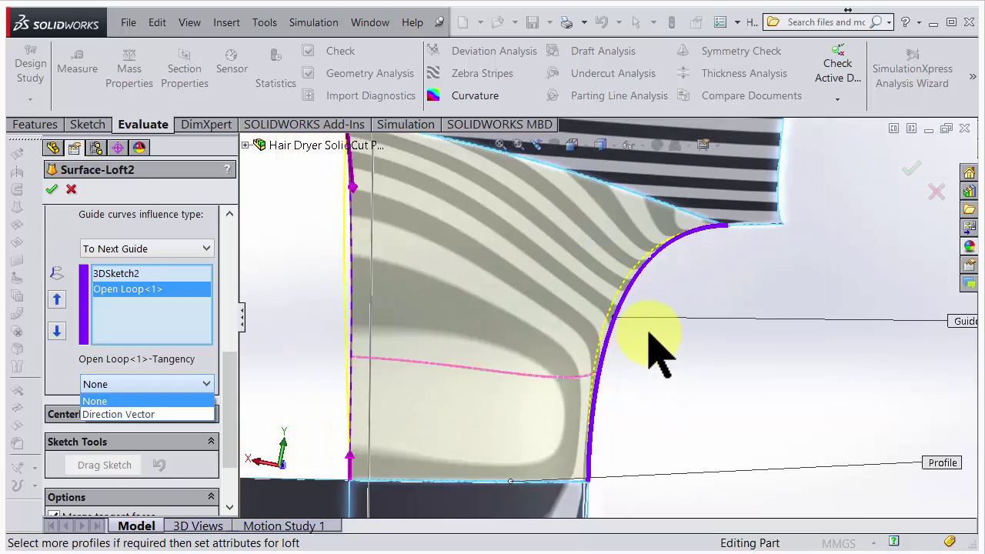
{"action": "left_click", "coordinate": [941, 195]}
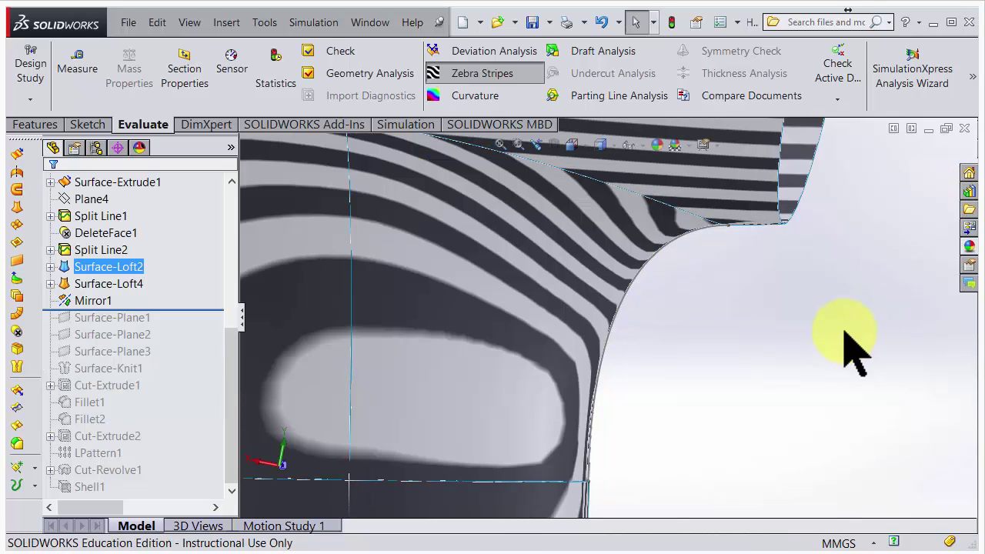
Step: Orbit the zebra-striped dryer, then expand Split Line1 and select its Sketch5
{"action": "middle_click_drag", "start_coordinate": [846, 352], "coordinate": [675, 307]}
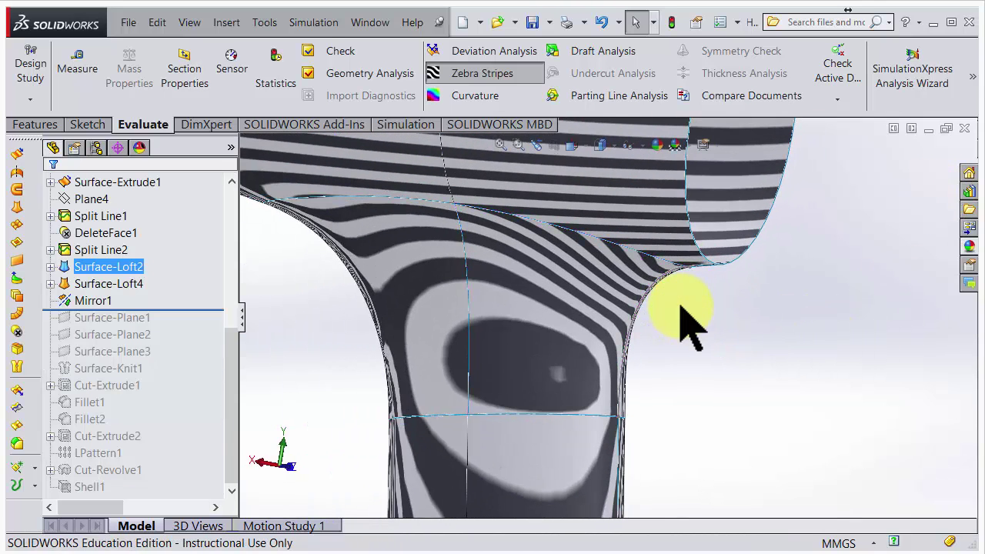
{"action": "scroll", "coordinate": [690, 326], "scroll_direction": "up", "scroll_amount": 4}
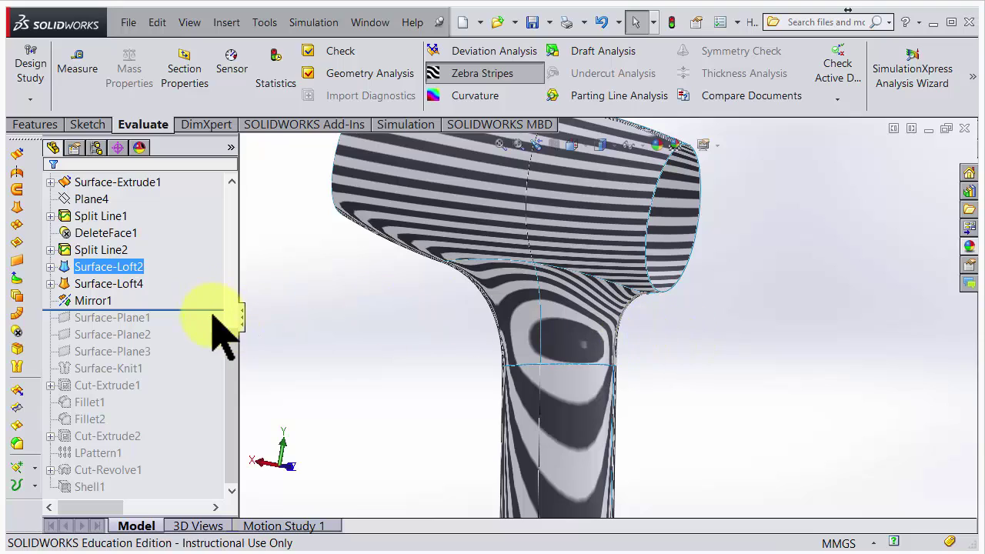
{"action": "left_click_drag", "start_coordinate": [231, 359], "coordinate": [238, 308]}
{"action": "left_click", "coordinate": [63, 317], "text": "ctrl"}
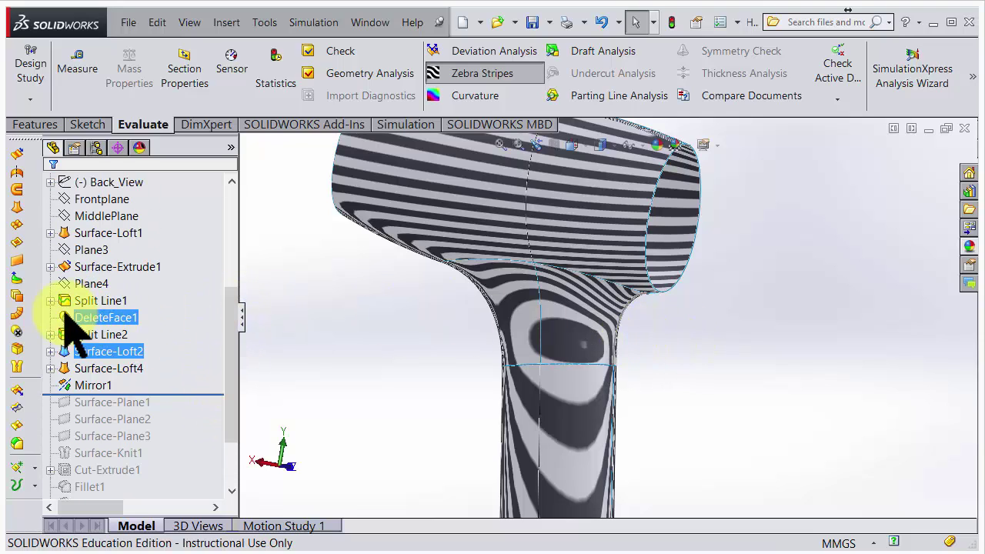
{"action": "left_click", "coordinate": [49, 301]}
{"action": "left_click", "coordinate": [115, 317]}
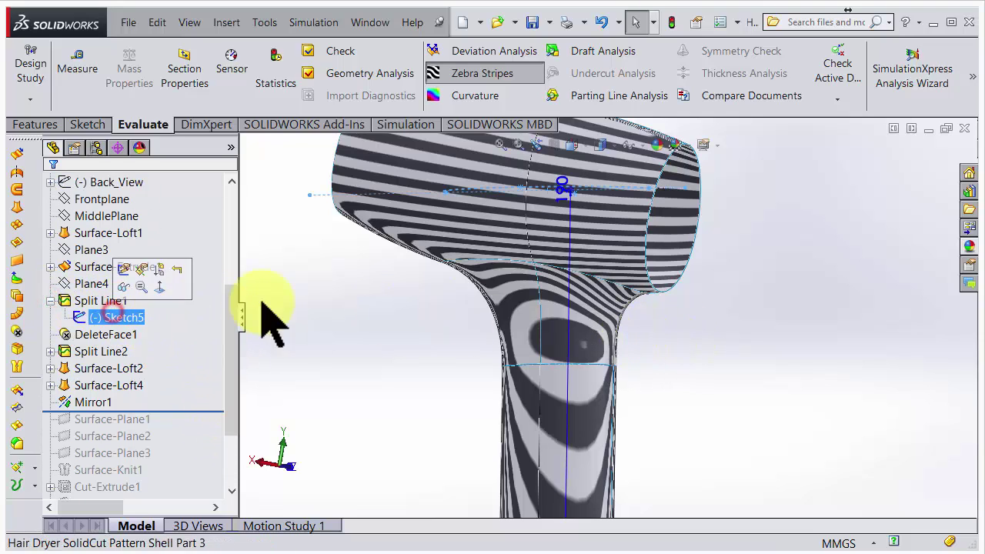
{"action": "mouse_move", "coordinate": [592, 254]}
{"action": "middle_mouse_down"}
{"action": "mouse_move", "coordinate": [602, 244]}
{"action": "mouse_move", "coordinate": [568, 165]}
{"action": "mouse_move", "coordinate": [579, 185]}
{"action": "middle_mouse_up"}
Step: Edit Sketch5 and draw a 75 mm centerline from the arc's endpoint
{"action": "right_click", "coordinate": [117, 317]}
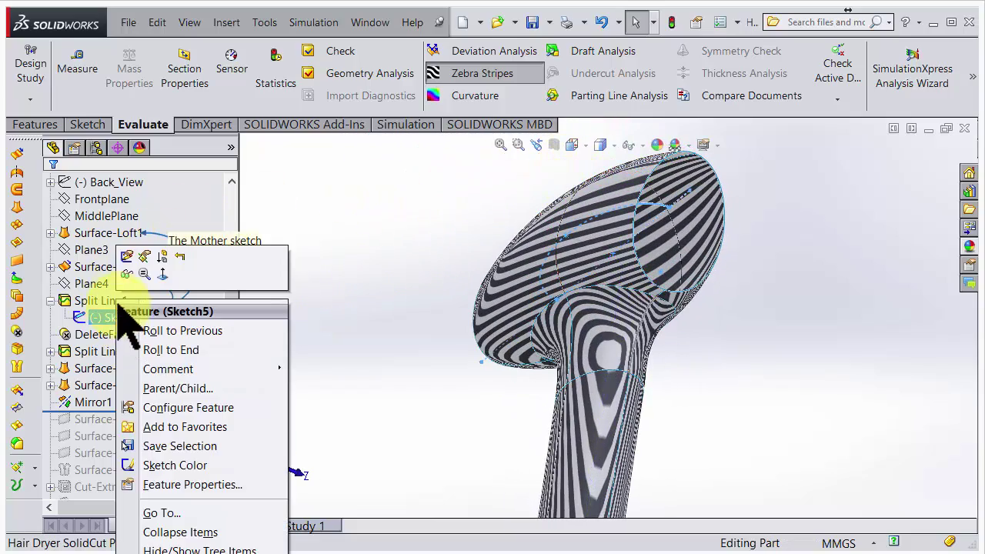
{"action": "left_click", "coordinate": [127, 258]}
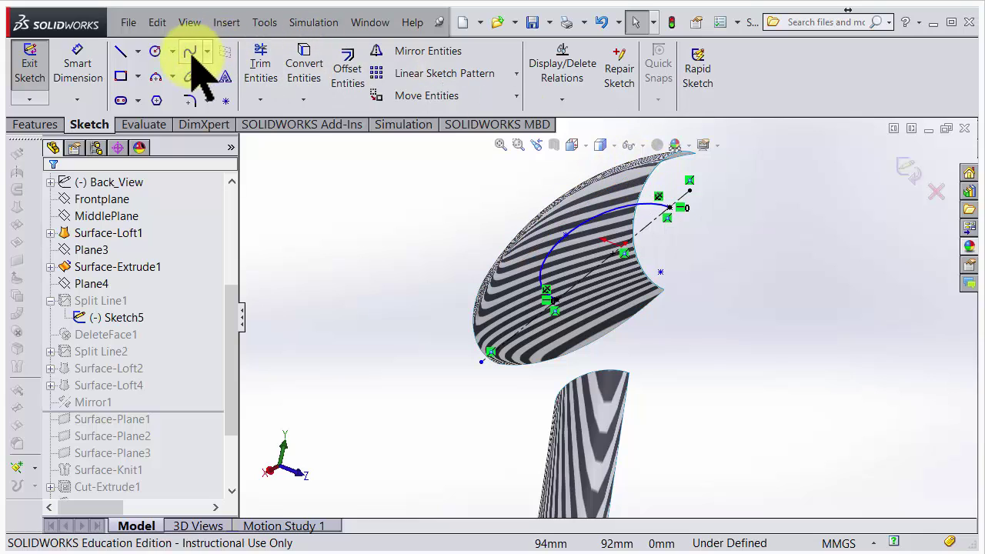
{"action": "left_click", "coordinate": [138, 51]}
{"action": "left_click", "coordinate": [150, 93]}
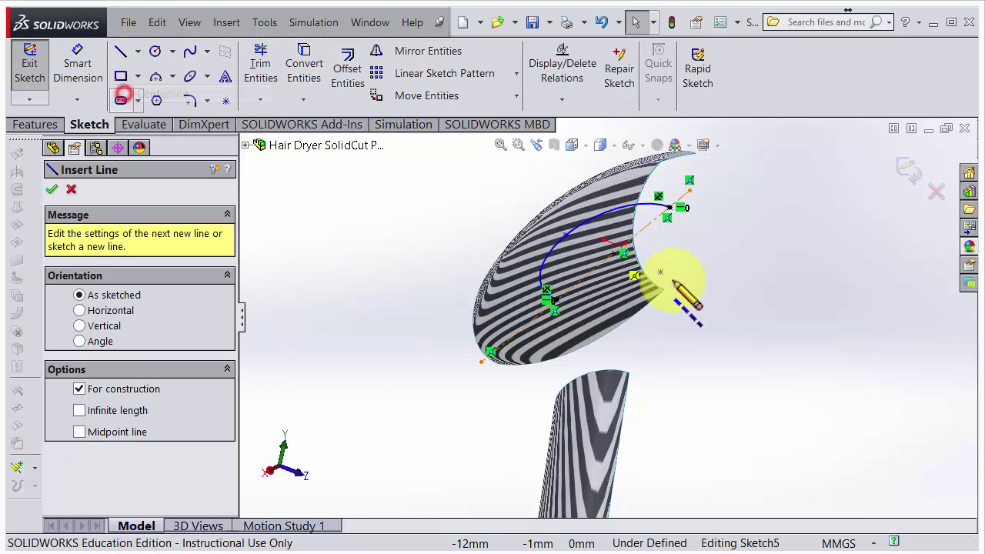
{"action": "left_click", "coordinate": [669, 208]}
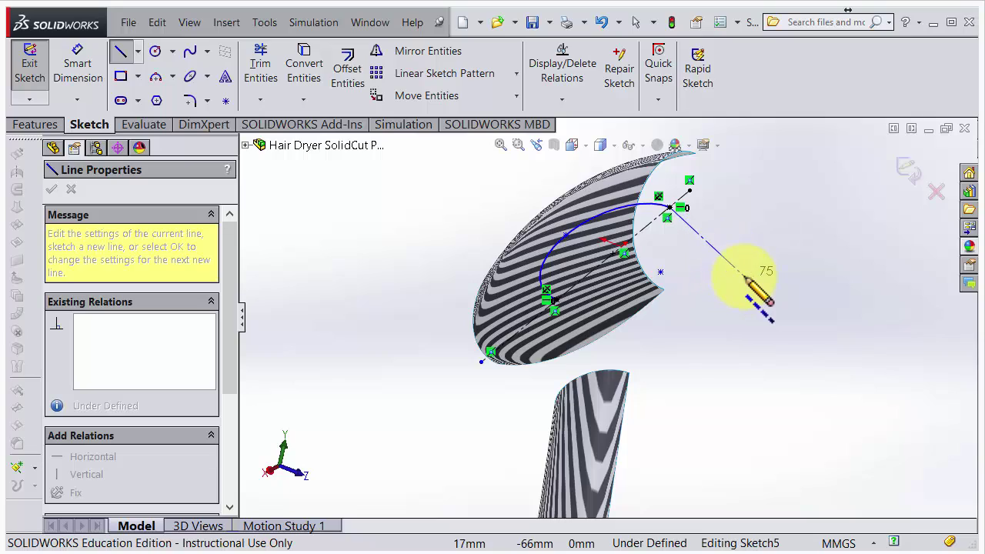
{"action": "left_click", "coordinate": [744, 276]}
{"action": "key", "text": "Escape"}
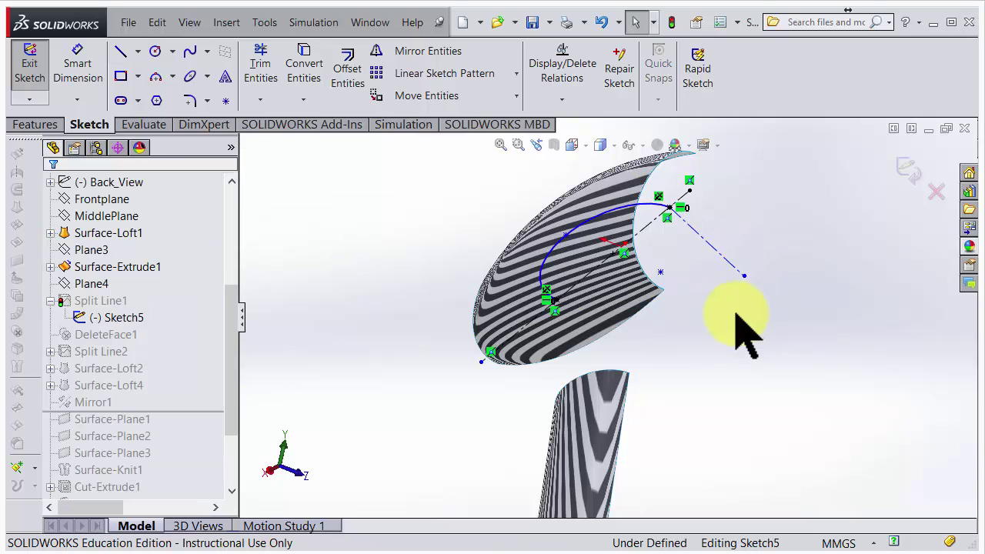
Step: Make the construction line vertical and exit the sketch to rebuild
{"action": "mouse_move", "coordinate": [737, 330]}
{"action": "middle_mouse_down"}
{"action": "mouse_move", "coordinate": [721, 246]}
{"action": "mouse_move", "coordinate": [636, 327]}
{"action": "mouse_move", "coordinate": [747, 392]}
{"action": "middle_mouse_up"}
{"action": "scroll", "coordinate": [819, 310], "scroll_direction": "down", "scroll_amount": 4}
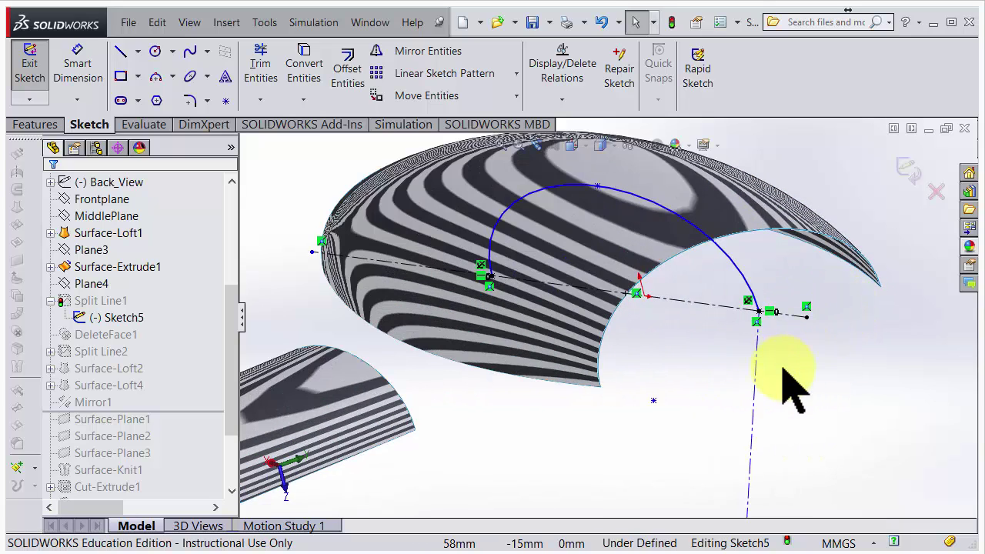
{"action": "scroll", "coordinate": [784, 371], "scroll_direction": "up", "scroll_amount": 3}
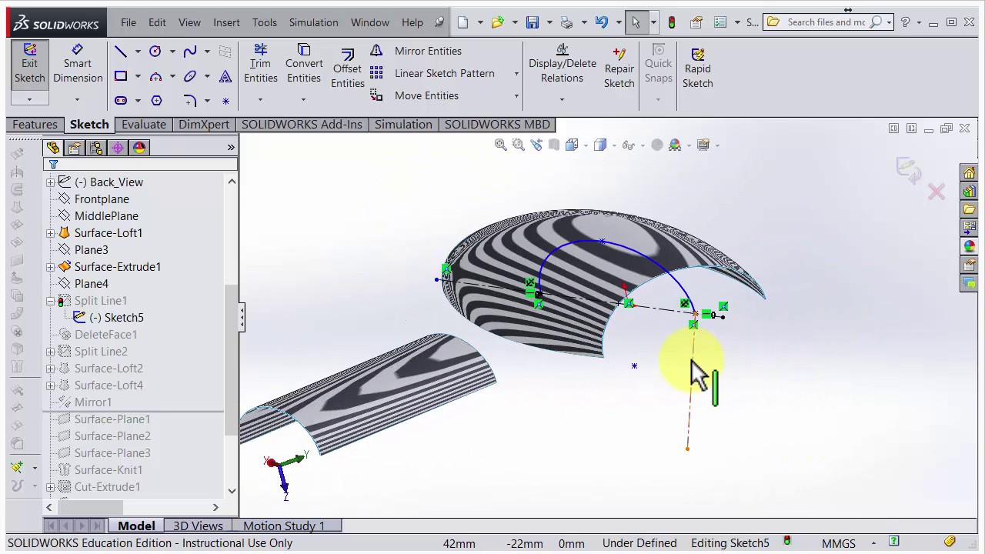
{"action": "left_click", "coordinate": [691, 360]}
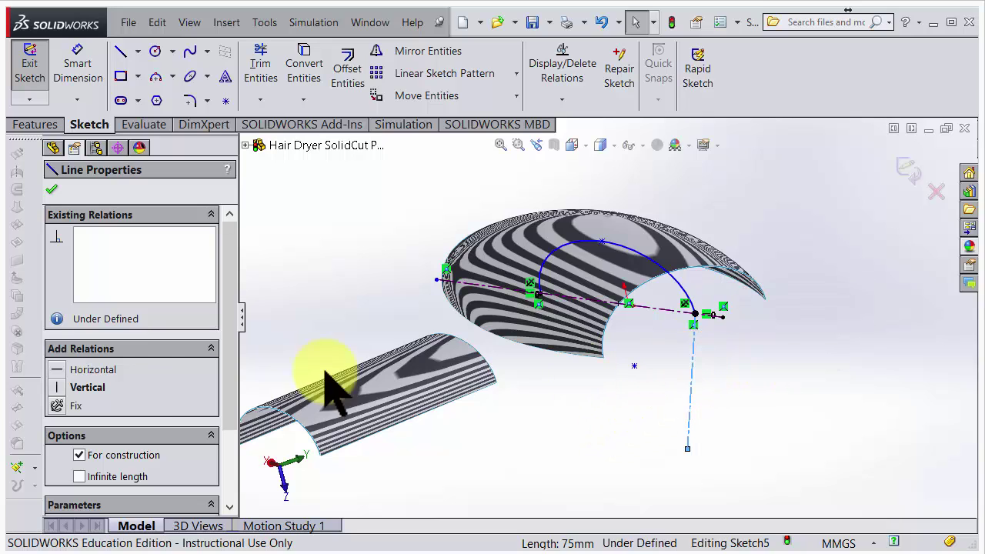
{"action": "left_click", "coordinate": [61, 387]}
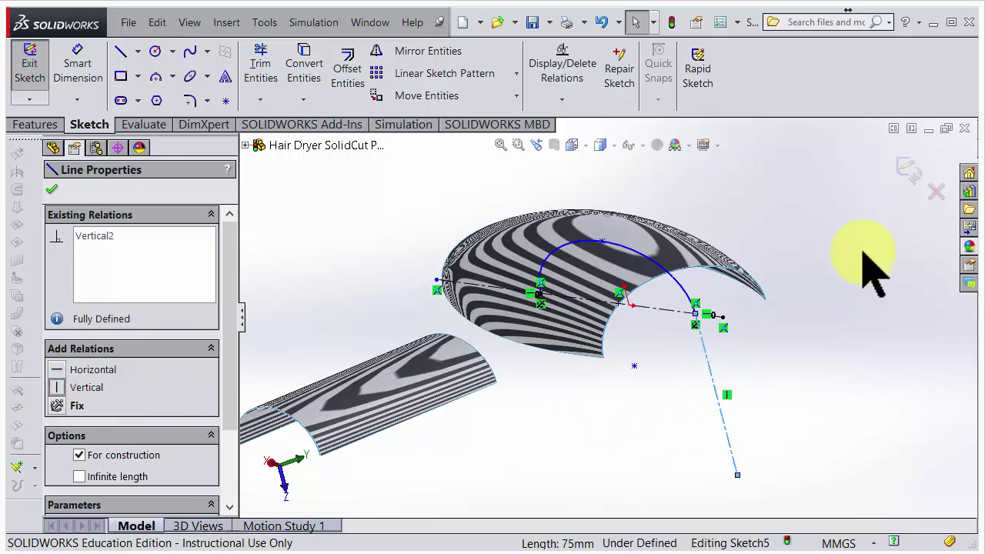
{"action": "left_click", "coordinate": [911, 169]}
Step: Zoom into the neck-to-head blend, expand Surface-Loft2 and select 3DSketch1
{"action": "scroll", "coordinate": [506, 297], "scroll_direction": "up", "scroll_amount": 3}
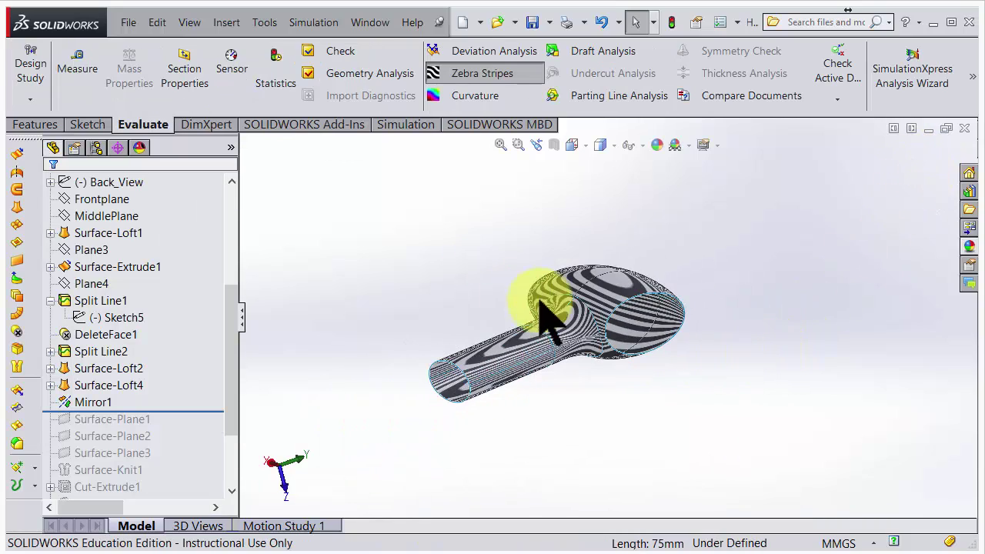
{"action": "mouse_move", "coordinate": [506, 297]}
{"action": "middle_mouse_down"}
{"action": "mouse_move", "coordinate": [541, 311]}
{"action": "mouse_move", "coordinate": [559, 359]}
{"action": "middle_mouse_up"}
{"action": "scroll", "coordinate": [592, 358], "scroll_direction": "down", "scroll_amount": 4}
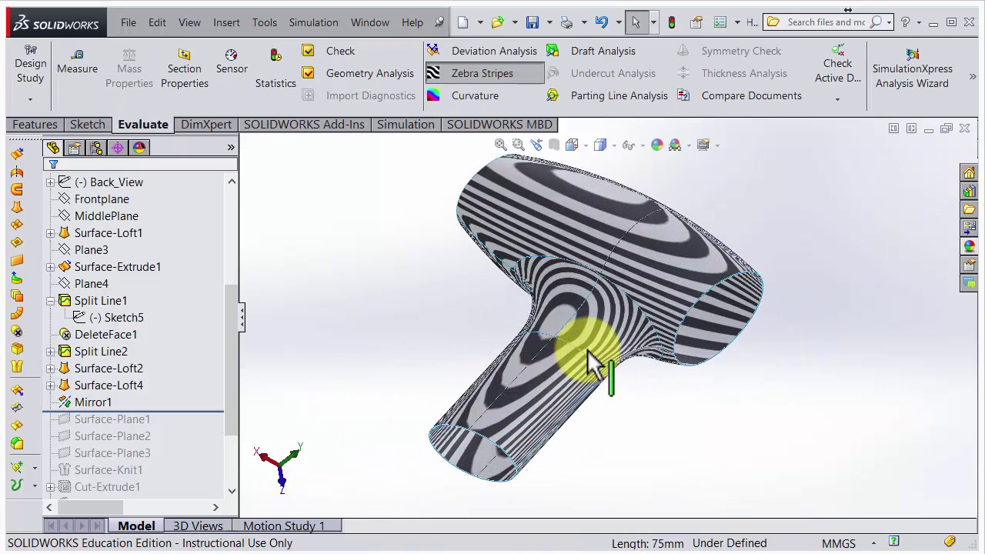
{"action": "scroll", "coordinate": [594, 350], "scroll_direction": "down", "scroll_amount": 5}
{"action": "scroll", "coordinate": [662, 385], "scroll_direction": "down", "scroll_amount": 3}
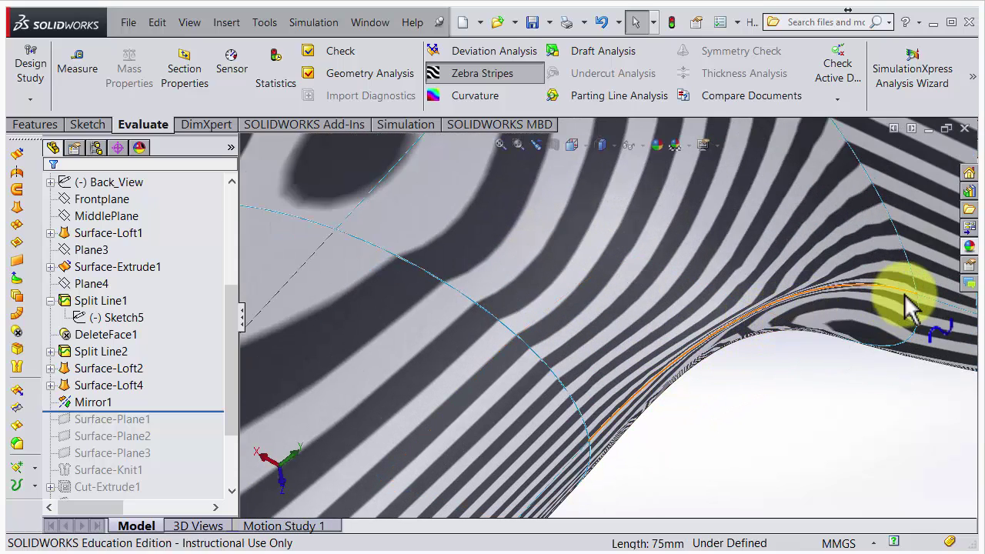
{"action": "left_click", "coordinate": [50, 369]}
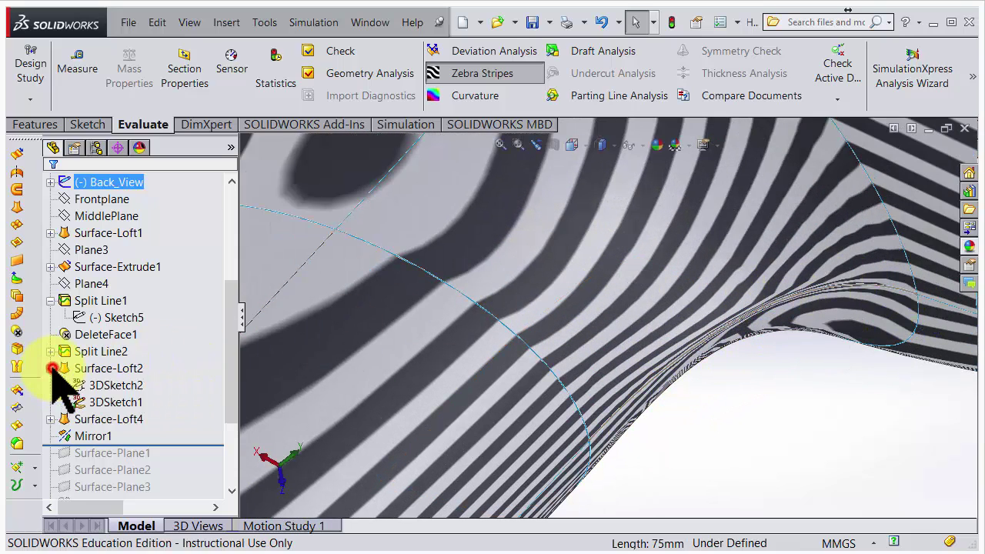
{"action": "left_click", "coordinate": [104, 397]}
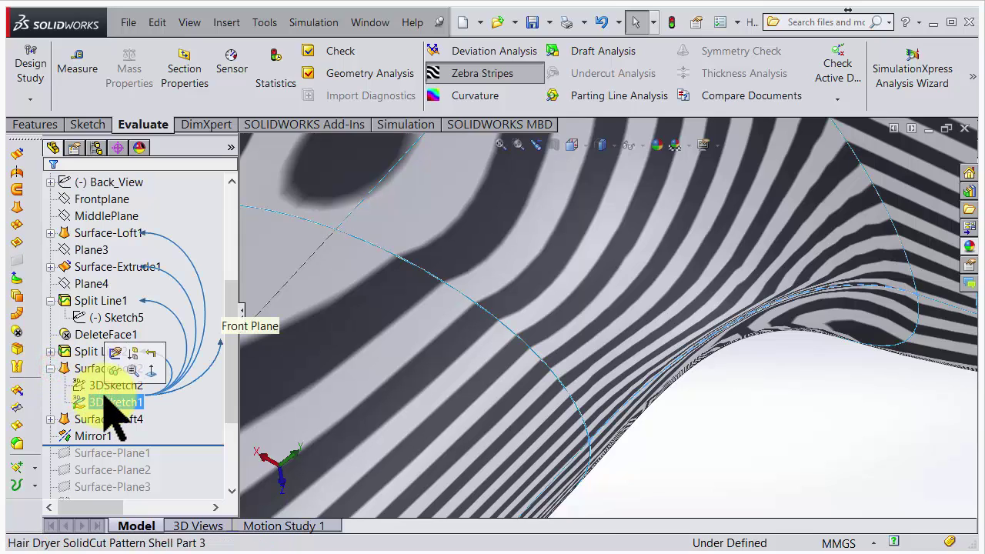
Step: Edit 3DSketch1, drag the spline's end tangent handle to smooth it, and exit to rebuild
{"action": "left_click", "coordinate": [115, 352]}
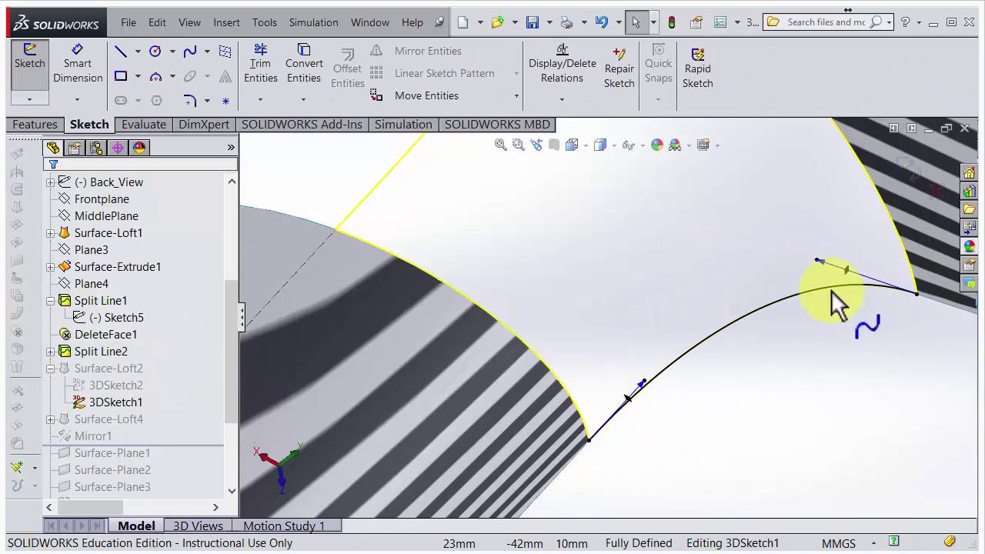
{"action": "left_click_drag", "start_coordinate": [822, 271], "coordinate": [794, 252]}
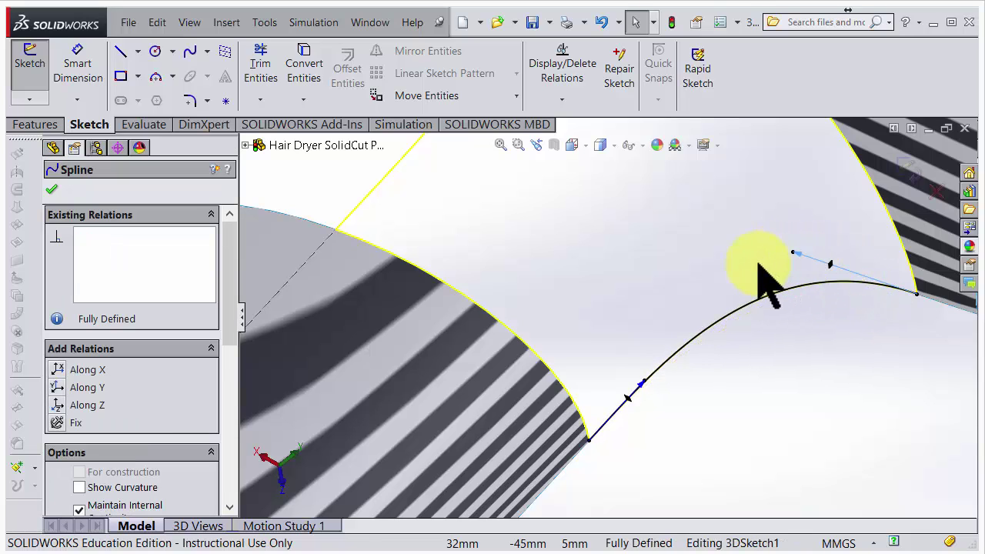
{"action": "left_click", "coordinate": [642, 385]}
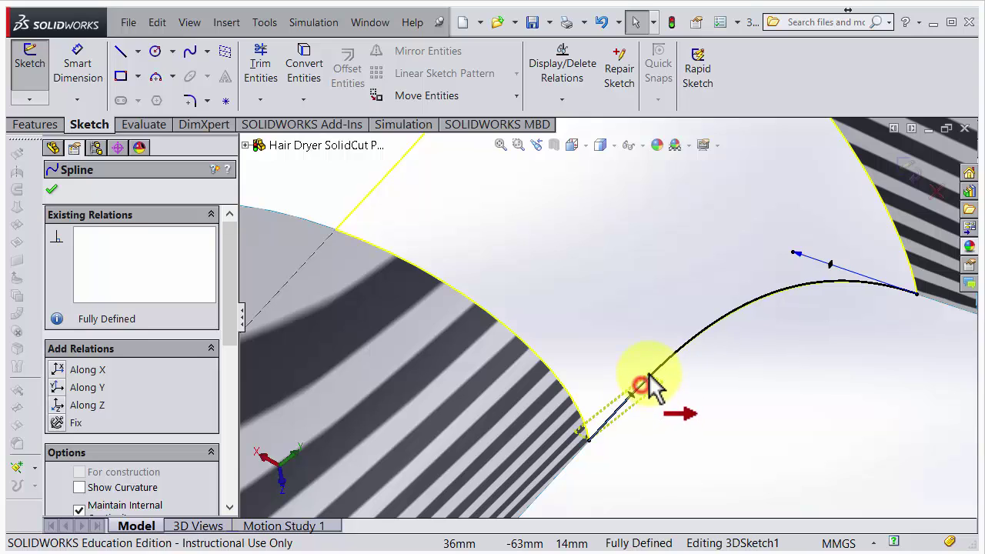
{"action": "left_click", "coordinate": [906, 171]}
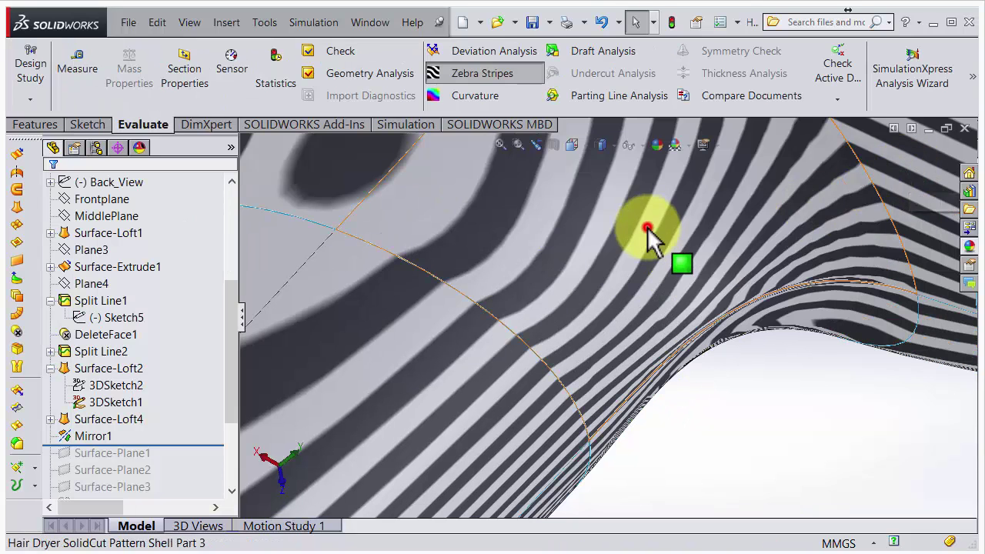
Step: Reopen Surface-Loft2 for editing and pick its lower guide curve edge
{"action": "left_click", "coordinate": [648, 228]}
{"action": "left_click", "coordinate": [686, 164]}
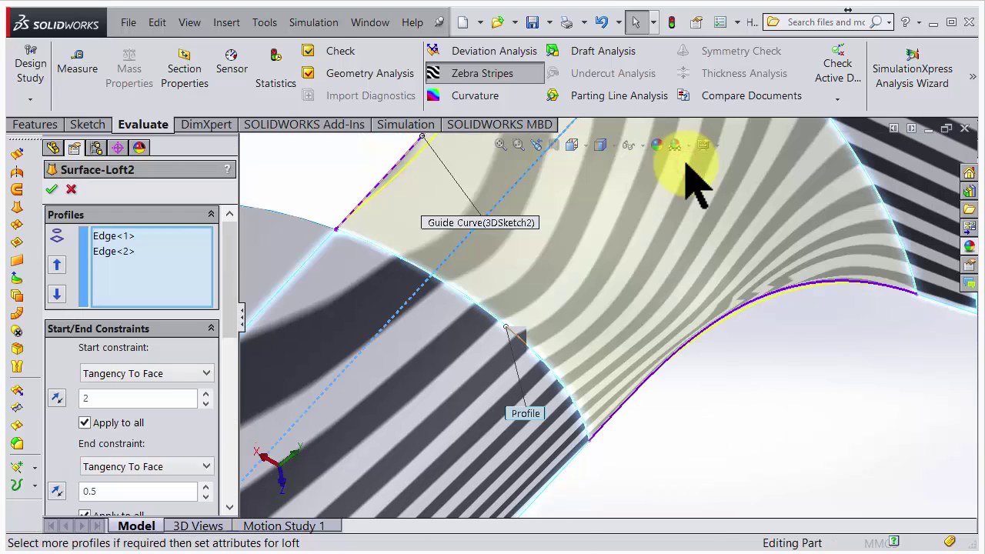
{"action": "scroll", "coordinate": [782, 294], "scroll_direction": "down", "scroll_amount": 5}
{"action": "scroll", "coordinate": [747, 334], "scroll_direction": "up", "scroll_amount": 3}
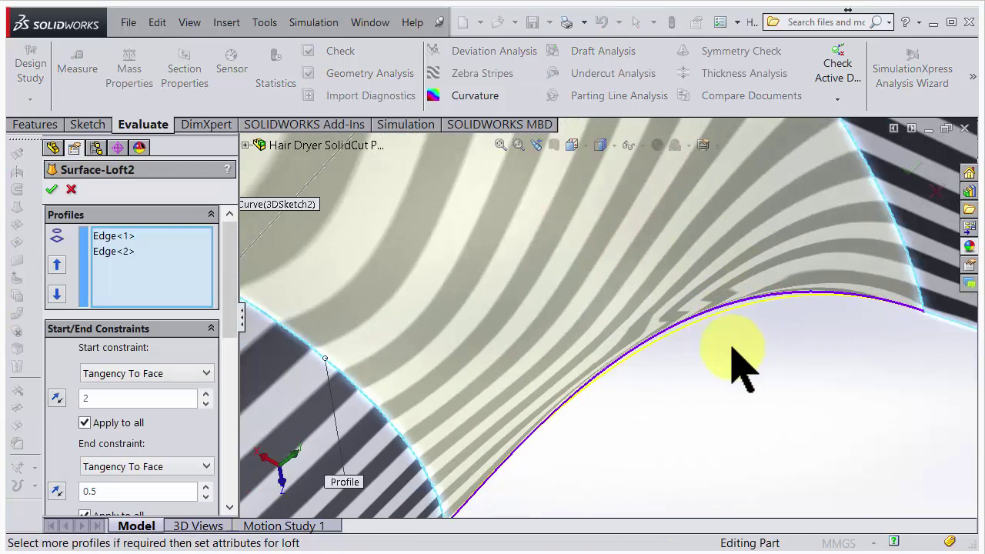
{"action": "mouse_move", "coordinate": [726, 362]}
{"action": "middle_mouse_down"}
{"action": "mouse_move", "coordinate": [708, 288]}
{"action": "mouse_move", "coordinate": [708, 358]}
{"action": "middle_mouse_up"}
{"action": "scroll", "coordinate": [708, 361], "scroll_direction": "up", "scroll_amount": 2}
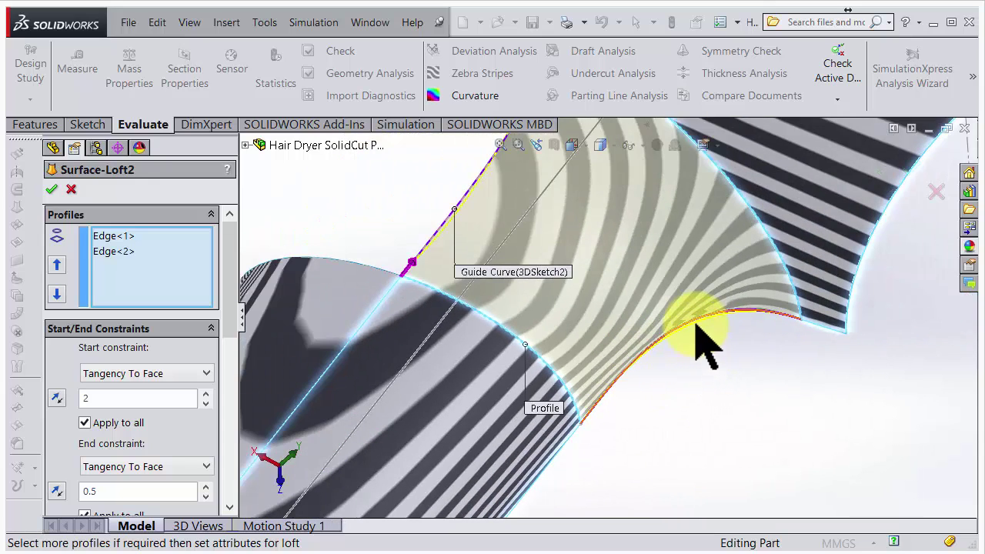
{"action": "left_click", "coordinate": [705, 343]}
{"action": "scroll", "coordinate": [231, 331], "scroll_direction": "down", "scroll_amount": 10}
Step: Set Open Loop<1> tangency to Direction Vector, using the vertical Sketch5 line
{"action": "left_click", "coordinate": [133, 269]}
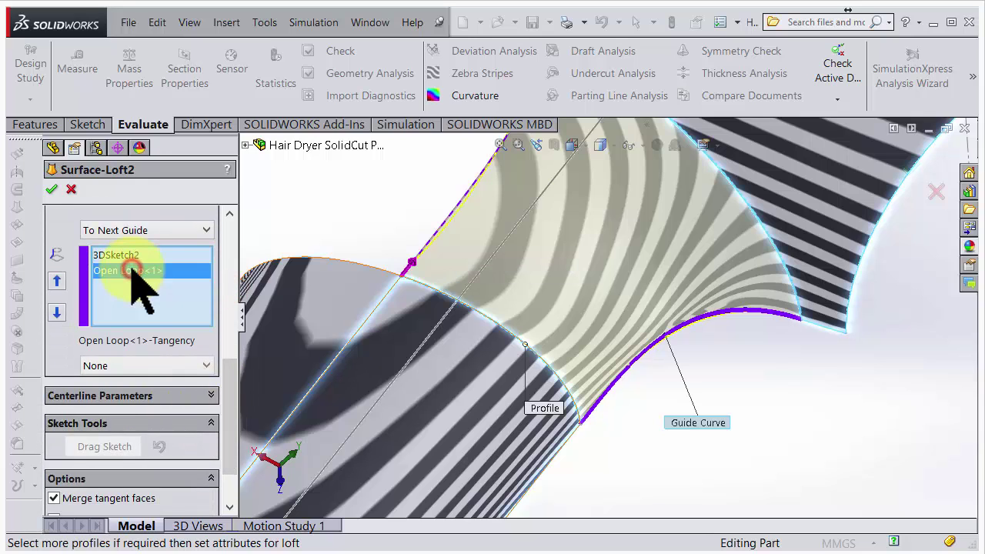
{"action": "left_click", "coordinate": [123, 367]}
{"action": "left_click", "coordinate": [123, 395]}
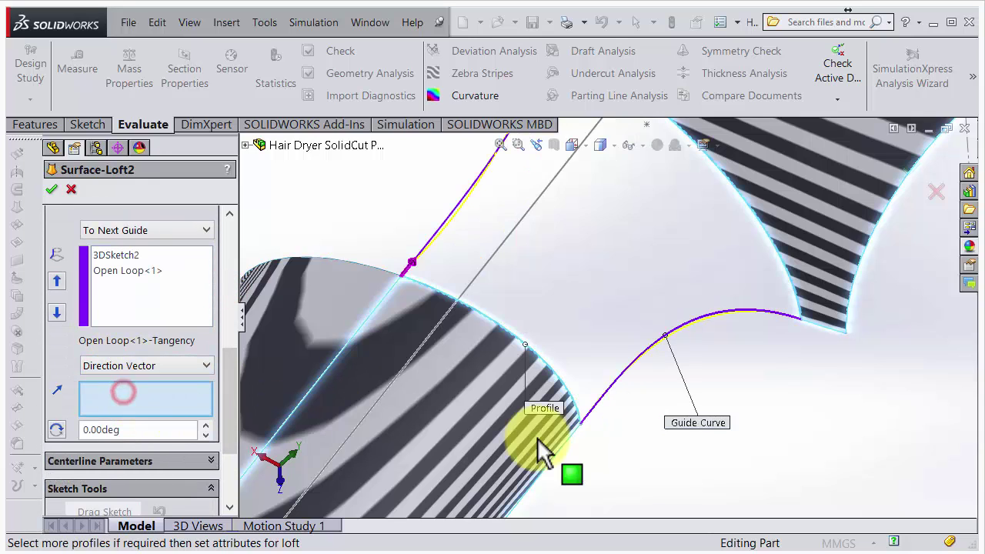
{"action": "middle_click_drag", "start_coordinate": [552, 439], "coordinate": [589, 434]}
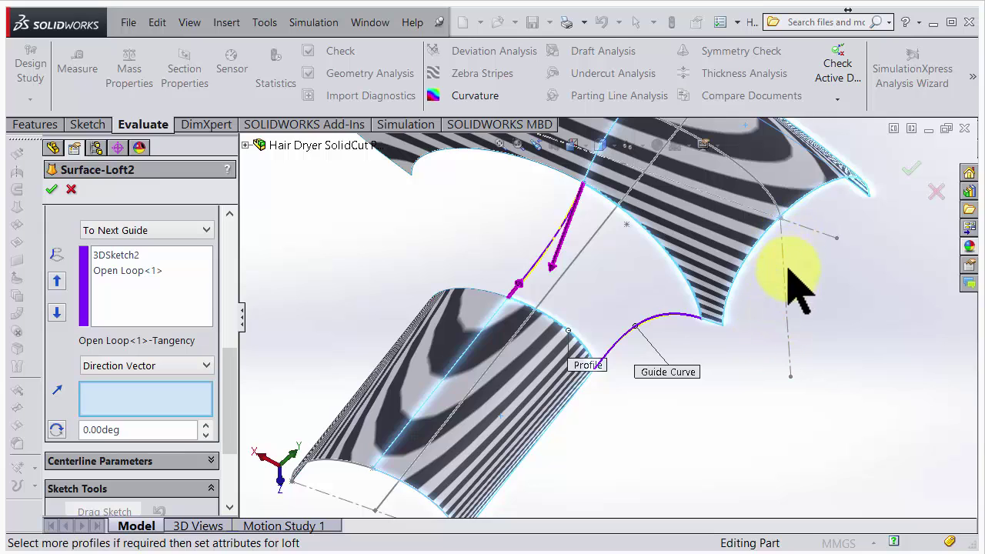
{"action": "left_click", "coordinate": [787, 311]}
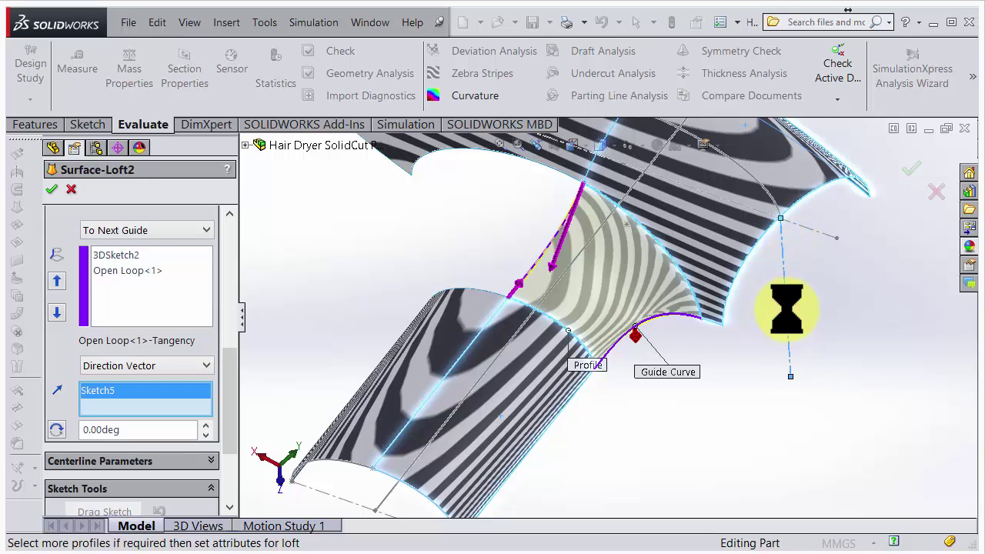
{"action": "scroll", "coordinate": [662, 346], "scroll_direction": "down", "scroll_amount": 5}
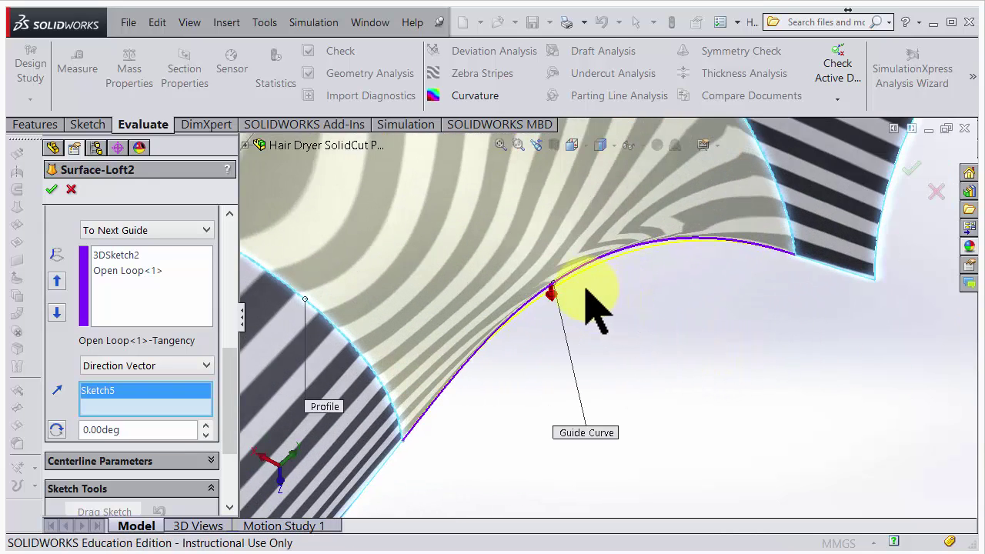
{"action": "scroll", "coordinate": [555, 327], "scroll_direction": "up", "scroll_amount": 3}
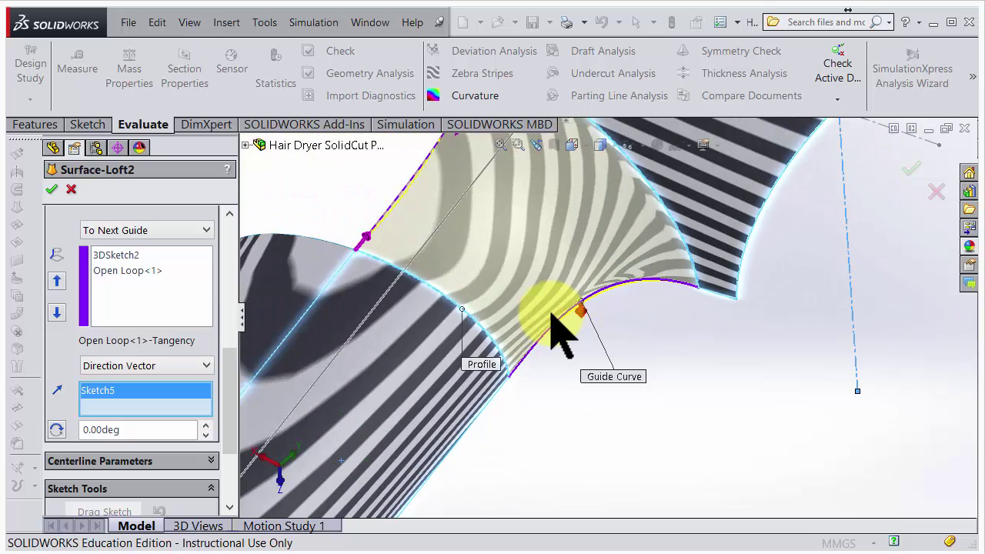
{"action": "scroll", "coordinate": [554, 319], "scroll_direction": "up", "scroll_amount": 4}
{"action": "scroll", "coordinate": [558, 322], "scroll_direction": "down", "scroll_amount": 4}
{"action": "scroll", "coordinate": [560, 327], "scroll_direction": "down", "scroll_amount": 2}
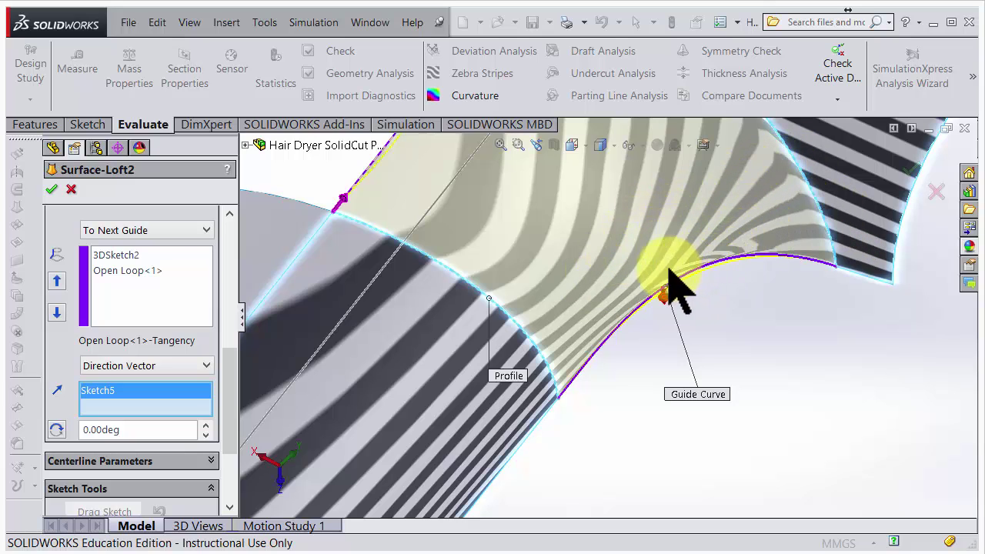
Step: Reverse the direction of Surface-Loft2's start tangency
{"action": "middle_click_drag", "start_coordinate": [651, 295], "coordinate": [675, 272]}
{"action": "scroll", "coordinate": [793, 235], "scroll_direction": "up", "scroll_amount": 3}
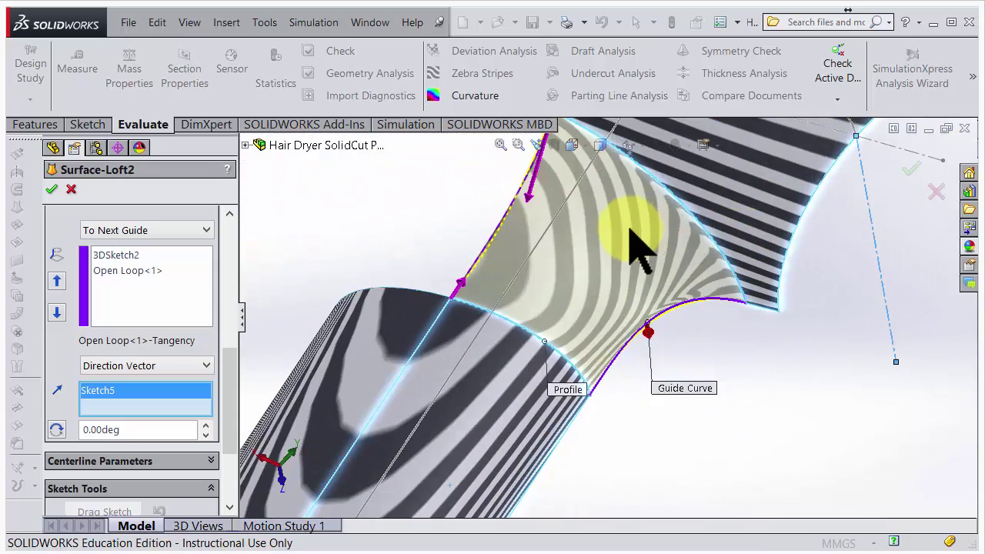
{"action": "left_click", "coordinate": [530, 197]}
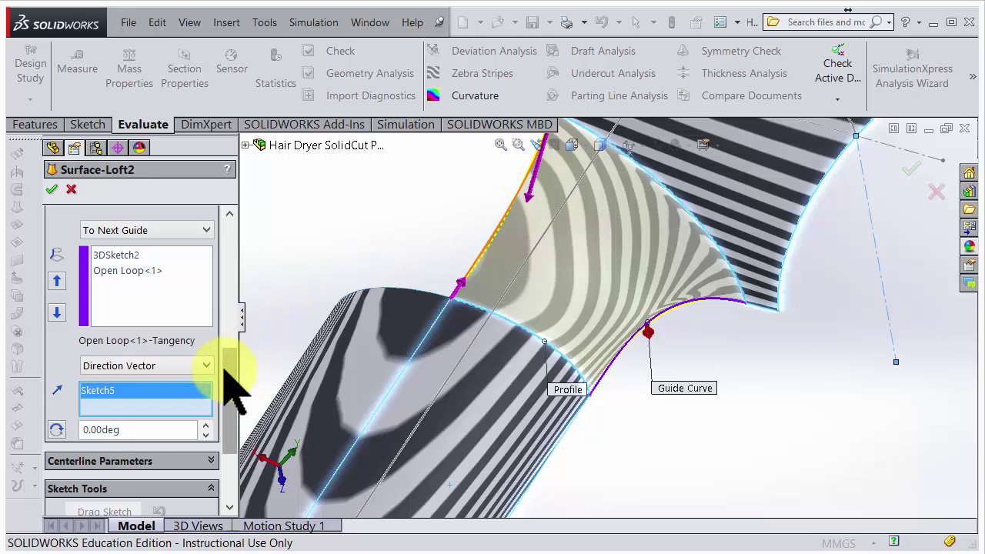
Step: Step the start tangent length down from 2 to 0.1
{"action": "left_click_drag", "start_coordinate": [231, 377], "coordinate": [235, 228]}
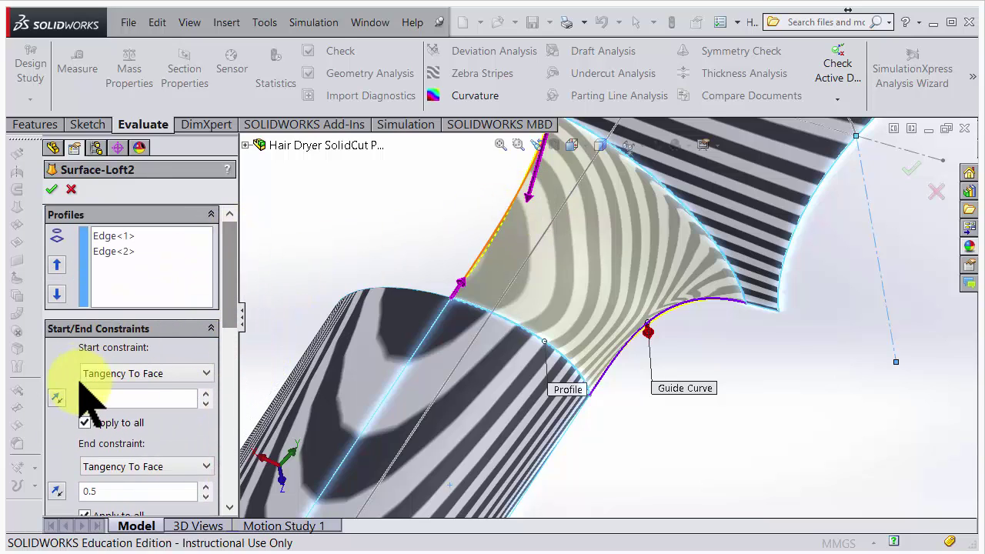
{"action": "left_click_drag", "start_coordinate": [231, 308], "coordinate": [231, 351]}
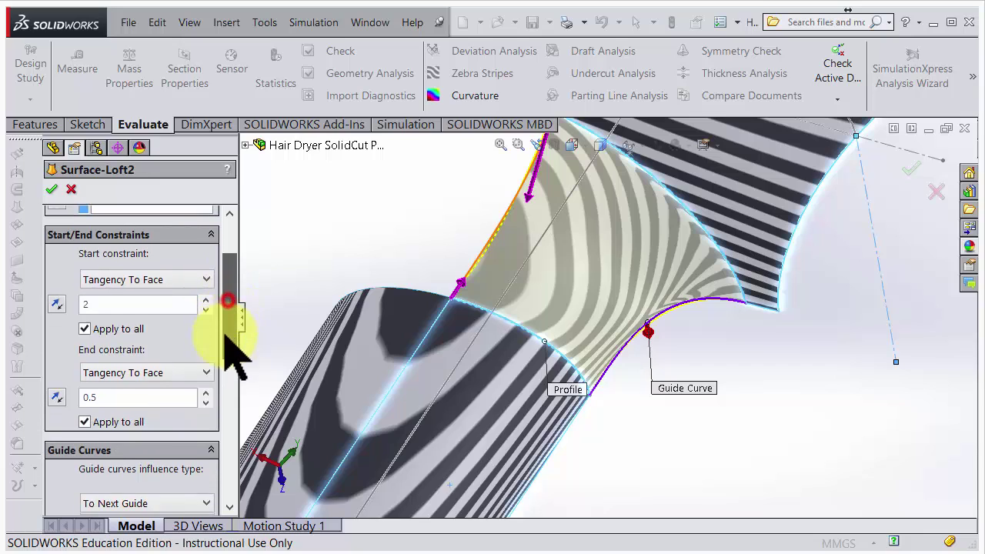
{"action": "left_click", "coordinate": [205, 301]}
{"action": "left_click", "coordinate": [206, 302]}
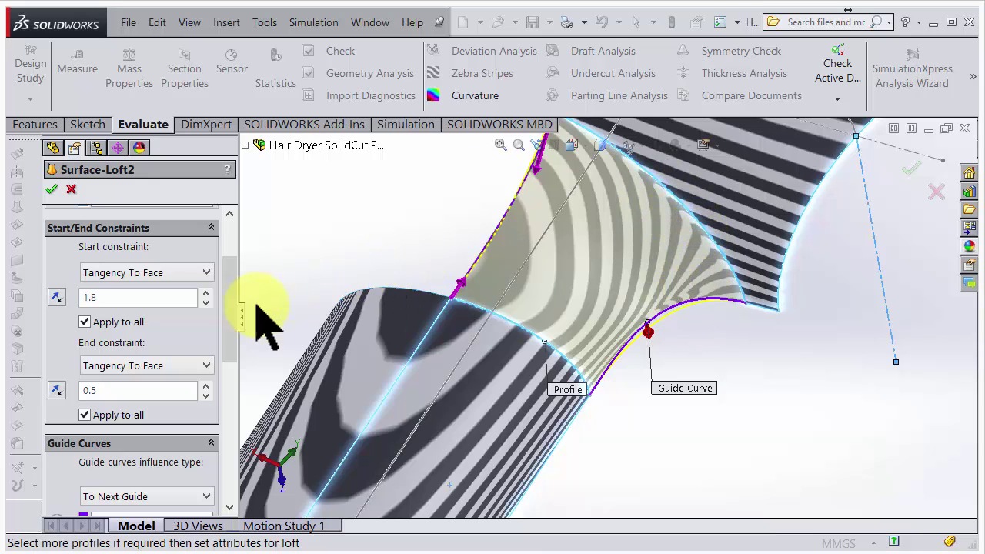
{"action": "left_click", "coordinate": [205, 302]}
{"action": "left_click", "coordinate": [205, 301]}
{"action": "left_click", "coordinate": [205, 301]}
{"action": "left_click", "coordinate": [206, 302]}
{"action": "left_click", "coordinate": [206, 302]}
{"action": "left_click", "coordinate": [206, 302]}
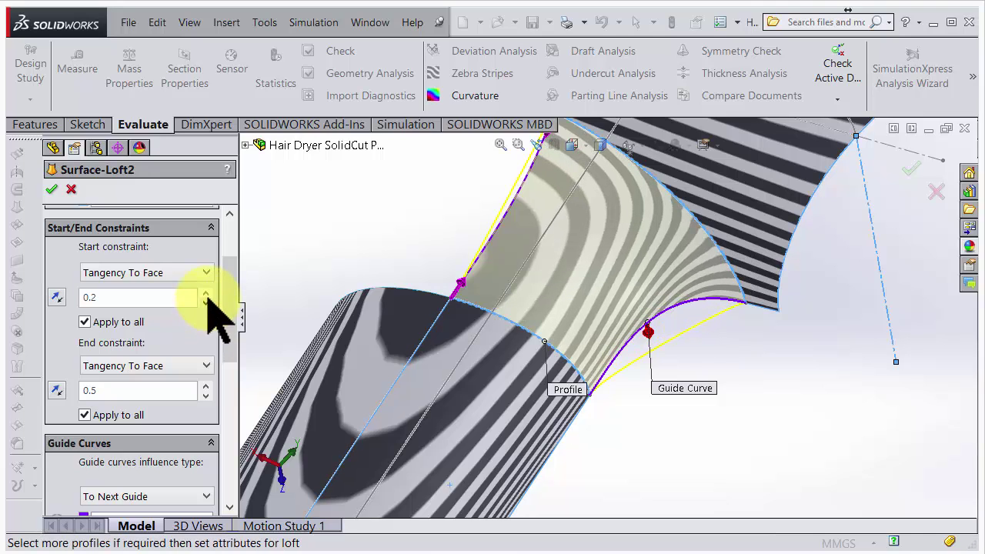
{"action": "left_click", "coordinate": [206, 293]}
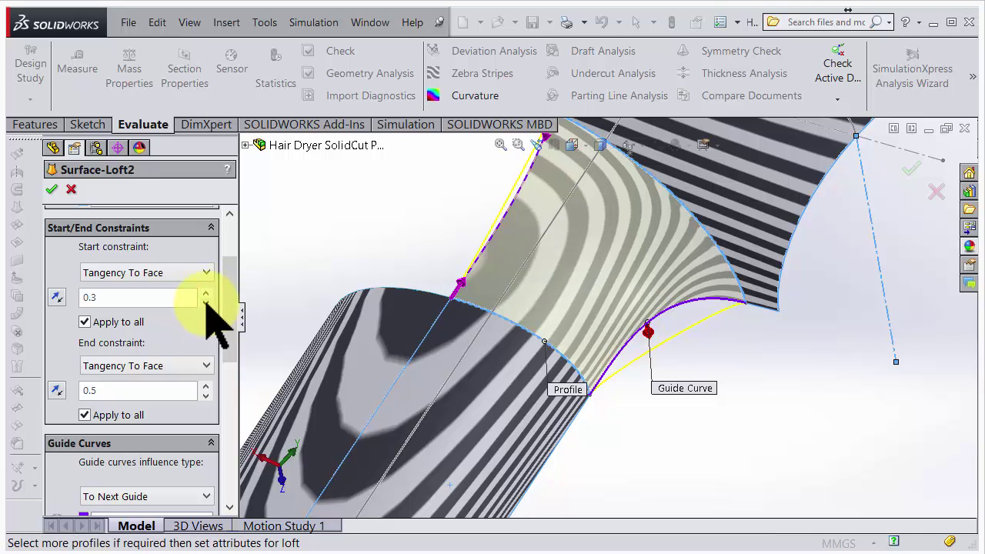
{"action": "left_click", "coordinate": [205, 302]}
{"action": "left_click", "coordinate": [205, 303]}
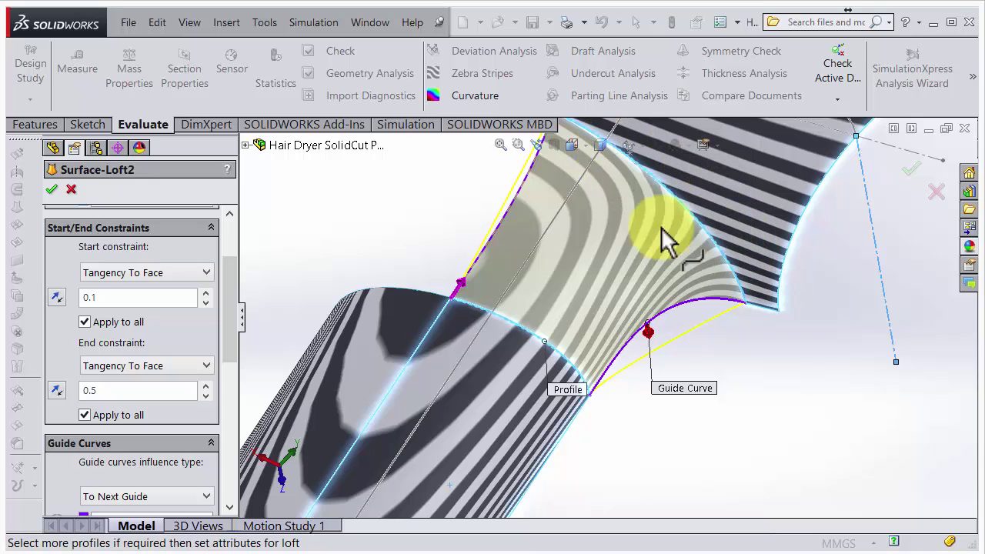
Step: Raise the start tangent length back up to 0.8
{"action": "left_click", "coordinate": [207, 293]}
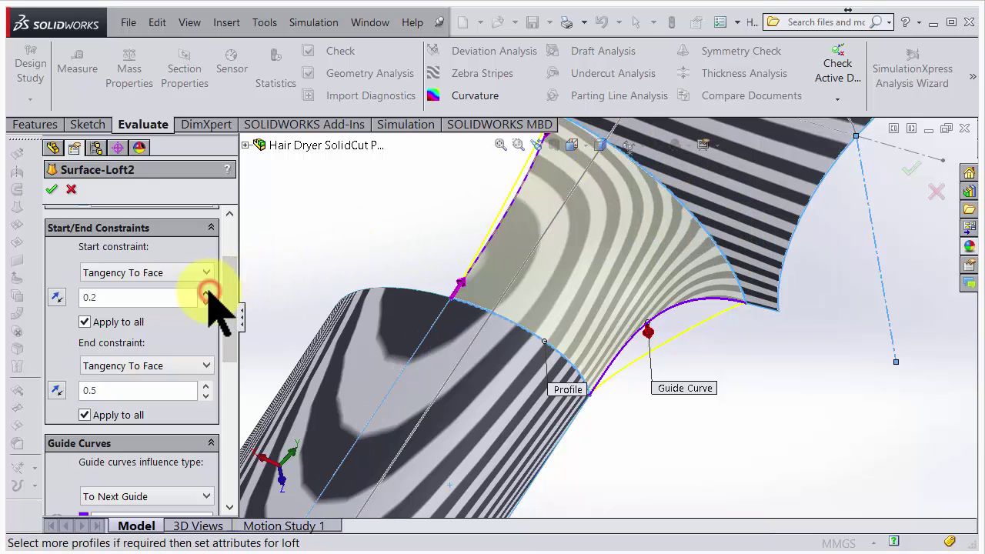
{"action": "left_click", "coordinate": [207, 293]}
{"action": "left_click", "coordinate": [207, 294]}
{"action": "left_click", "coordinate": [207, 293]}
{"action": "left_click", "coordinate": [207, 293]}
{"action": "left_click", "coordinate": [207, 293]}
{"action": "left_click", "coordinate": [207, 293]}
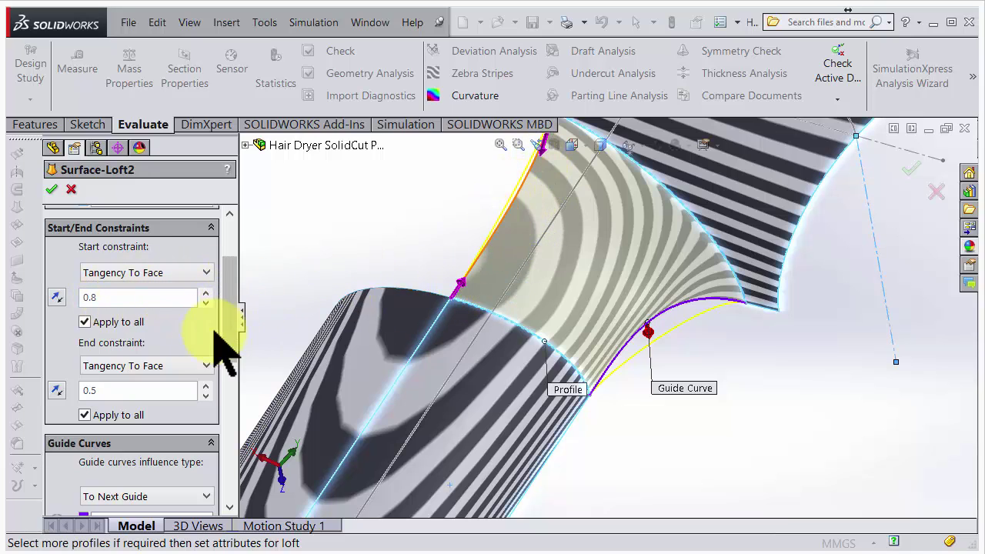
Step: Leave the 3DSketch2 guide curve's tangency at None and accept Surface-Loft2
{"action": "left_click_drag", "start_coordinate": [230, 337], "coordinate": [207, 433]}
{"action": "left_click", "coordinate": [129, 232]}
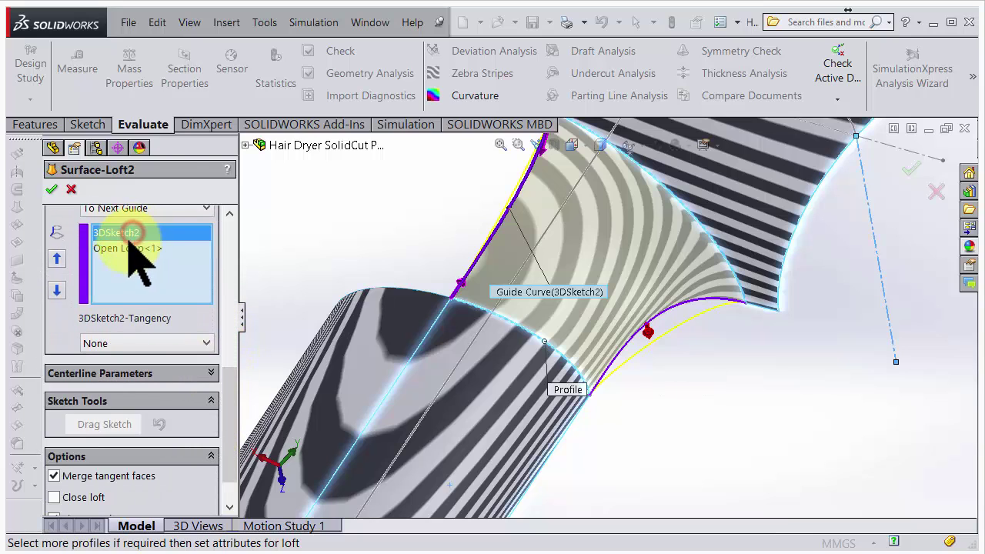
{"action": "left_click", "coordinate": [155, 344]}
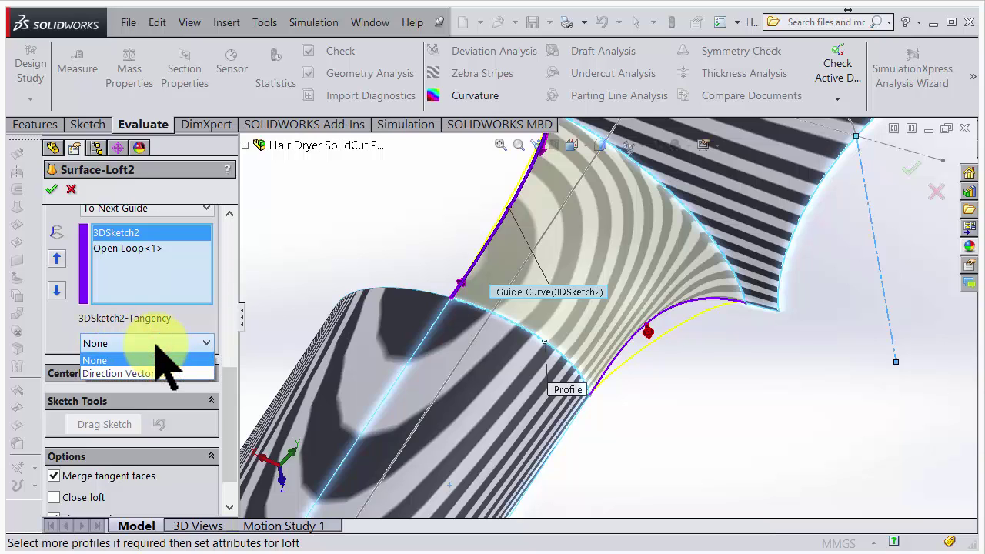
{"action": "left_click", "coordinate": [174, 344]}
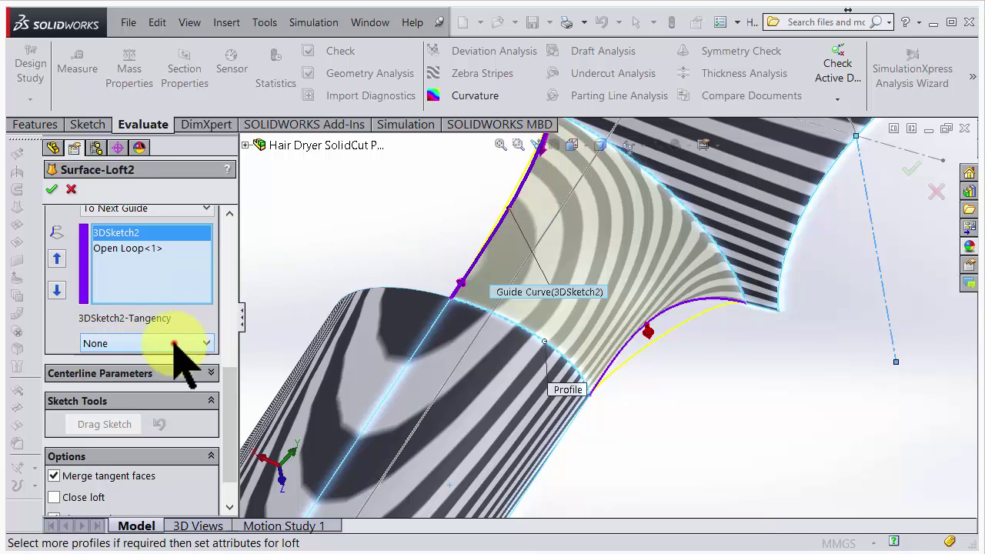
{"action": "left_click", "coordinate": [49, 187]}
{"action": "scroll", "coordinate": [758, 308], "scroll_direction": "down", "scroll_amount": 5}
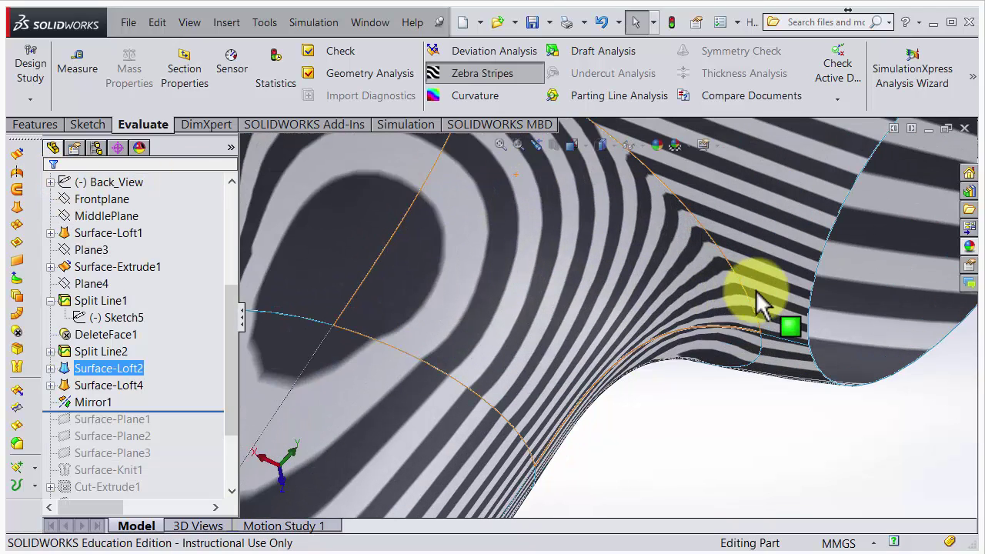
{"action": "middle_click_drag", "start_coordinate": [605, 301], "coordinate": [605, 264]}
{"action": "scroll", "coordinate": [612, 275], "scroll_direction": "down", "scroll_amount": 4}
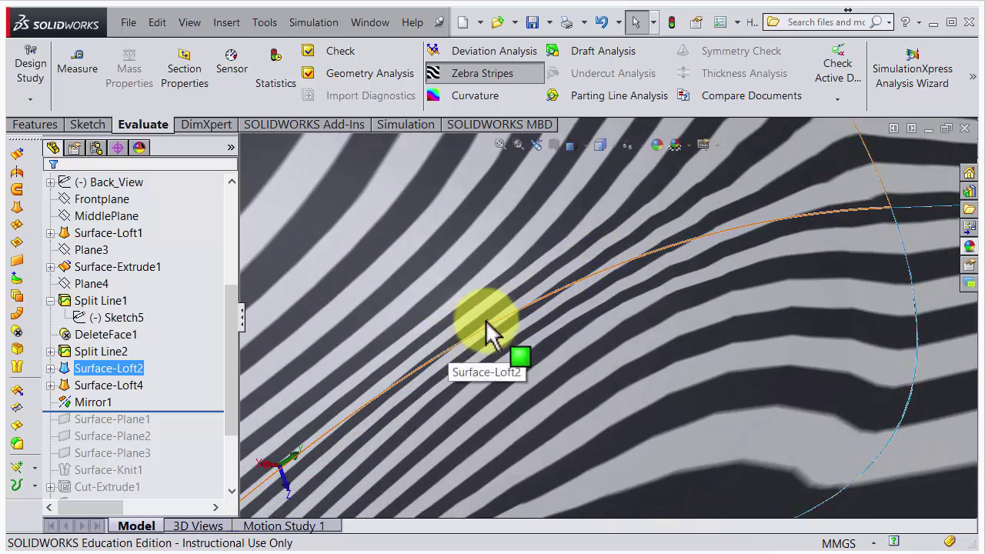
{"action": "middle_click_drag", "start_coordinate": [484, 320], "coordinate": [480, 424]}
{"action": "scroll", "coordinate": [504, 383], "scroll_direction": "up", "scroll_amount": 3}
{"action": "middle_click_drag", "start_coordinate": [504, 383], "coordinate": [539, 385]}
{"action": "scroll", "coordinate": [548, 381], "scroll_direction": "down", "scroll_amount": 5}
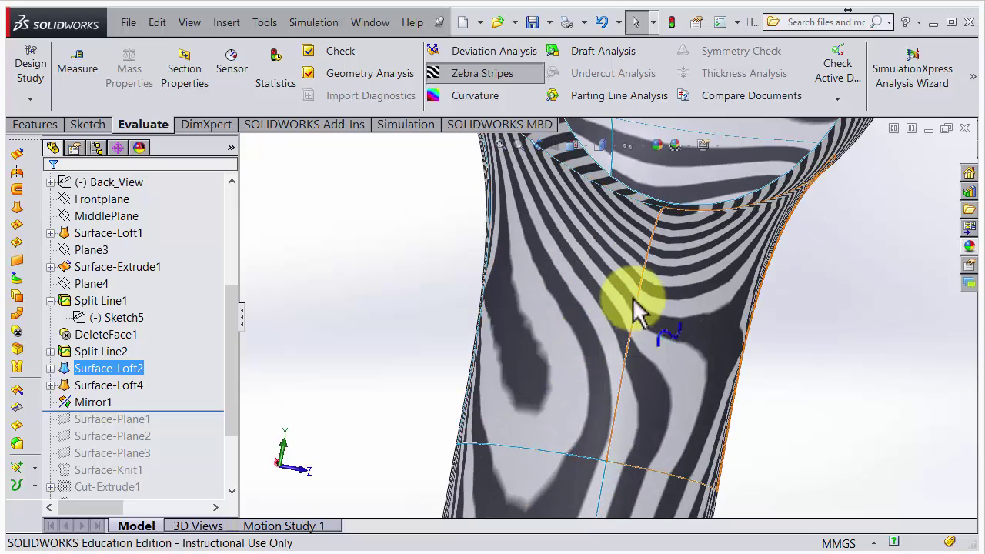
{"action": "middle_click_drag", "start_coordinate": [544, 322], "coordinate": [606, 348]}
{"action": "scroll", "coordinate": [476, 295], "scroll_direction": "down", "scroll_amount": 2}
{"action": "scroll", "coordinate": [496, 308], "scroll_direction": "up", "scroll_amount": 2}
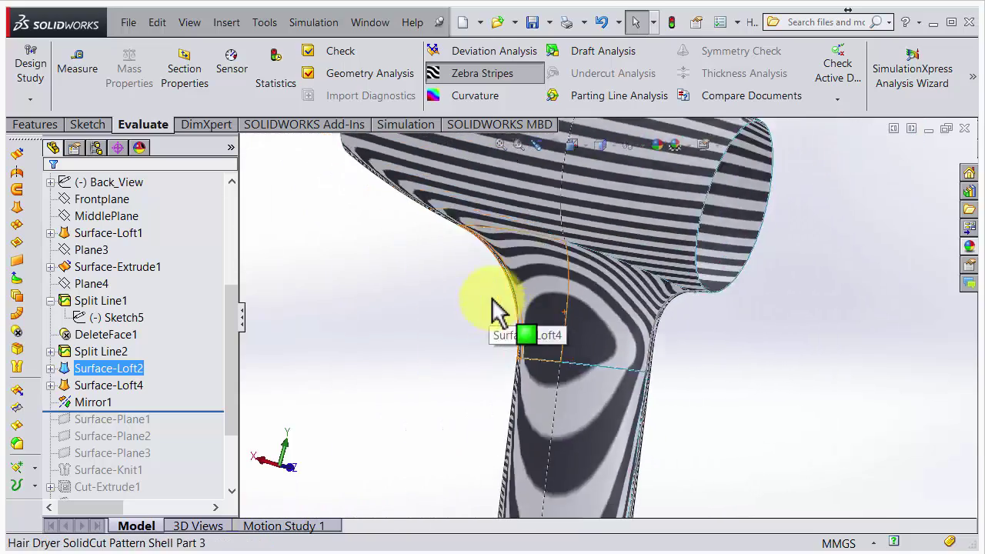
{"action": "scroll", "coordinate": [508, 304], "scroll_direction": "down", "scroll_amount": 4}
{"action": "middle_click_drag", "start_coordinate": [571, 297], "coordinate": [659, 279]}
{"action": "scroll", "coordinate": [519, 315], "scroll_direction": "down", "scroll_amount": 4}
{"action": "scroll", "coordinate": [434, 260], "scroll_direction": "down", "scroll_amount": 2}
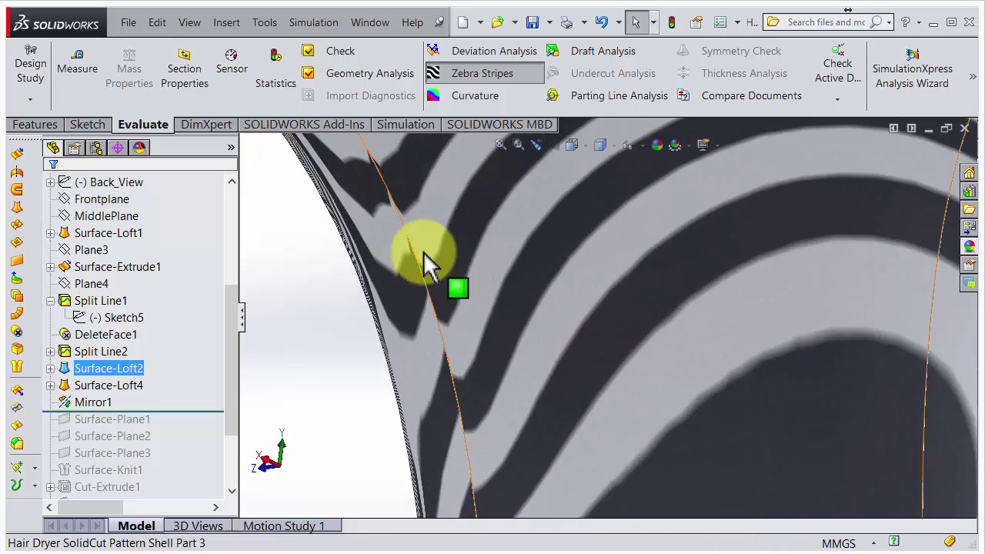
{"action": "scroll", "coordinate": [420, 277], "scroll_direction": "up", "scroll_amount": 5}
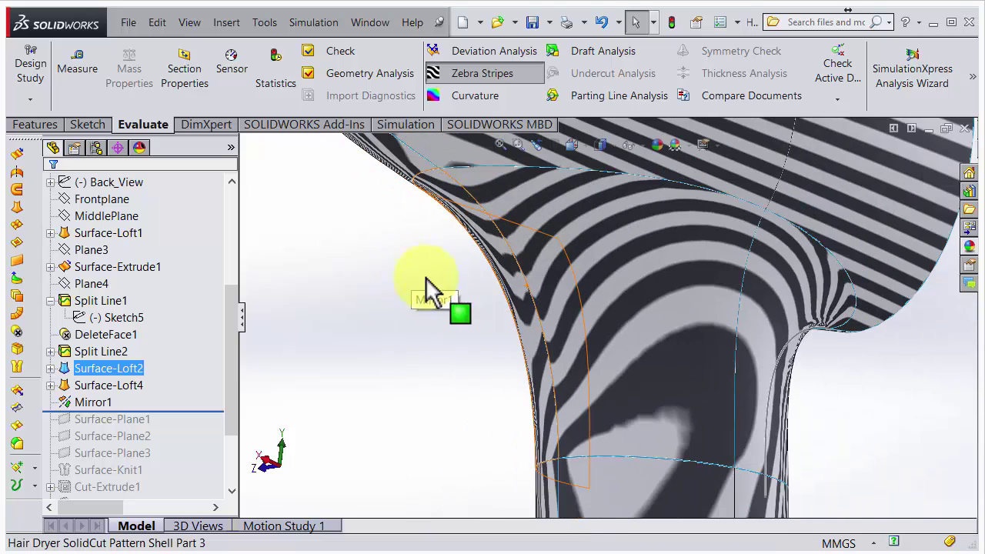
Step: Edit Surface-Loft4 from its neck face and orbit around the zebra-striped blend
{"action": "left_click", "coordinate": [599, 290]}
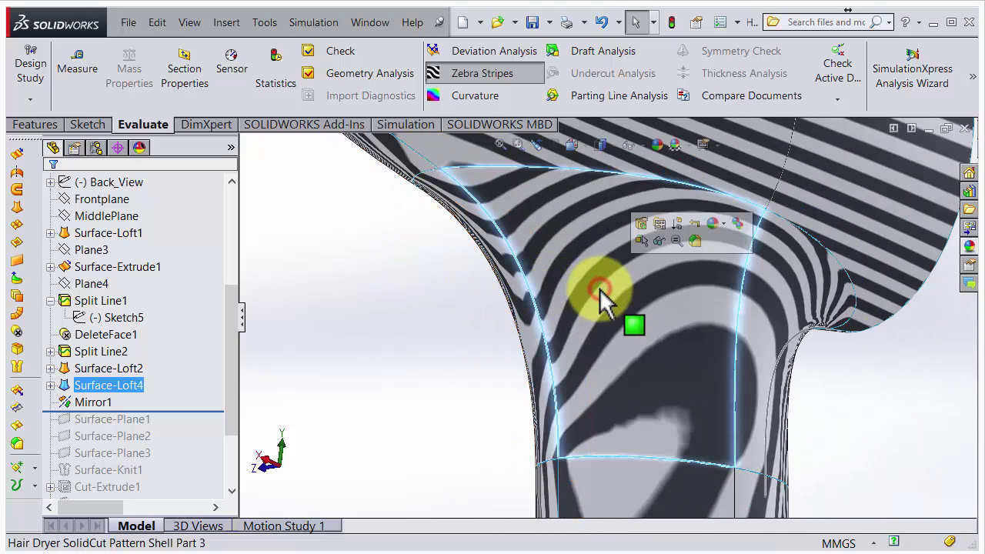
{"action": "left_click", "coordinate": [642, 227]}
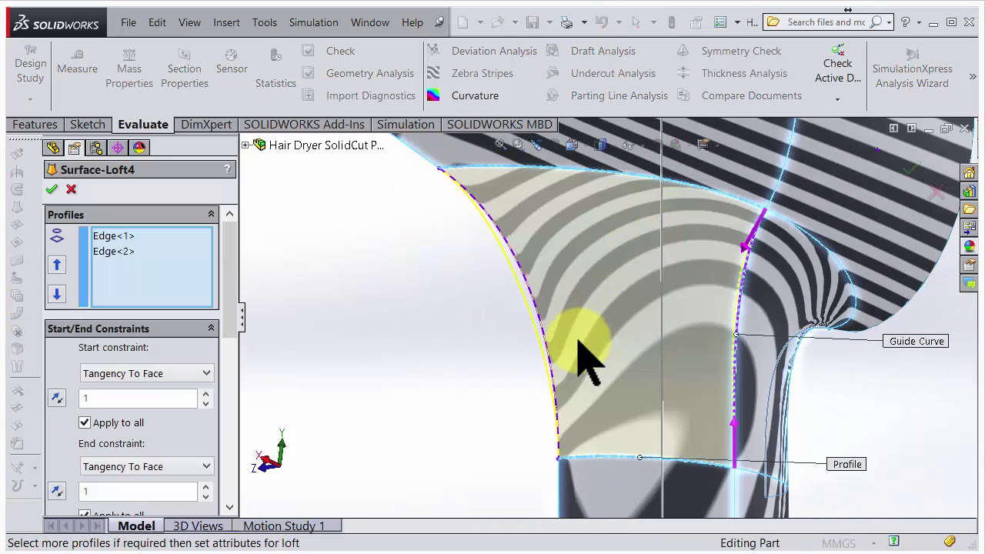
{"action": "scroll", "coordinate": [548, 302], "scroll_direction": "down", "scroll_amount": 2}
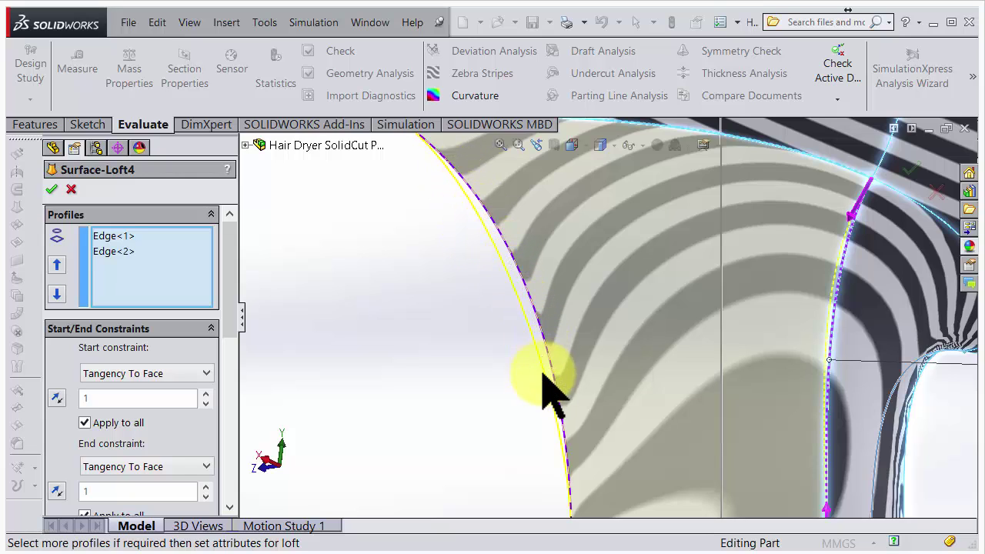
{"action": "scroll", "coordinate": [555, 430], "scroll_direction": "up", "scroll_amount": 2}
{"action": "middle_click_drag", "start_coordinate": [559, 447], "coordinate": [484, 385]}
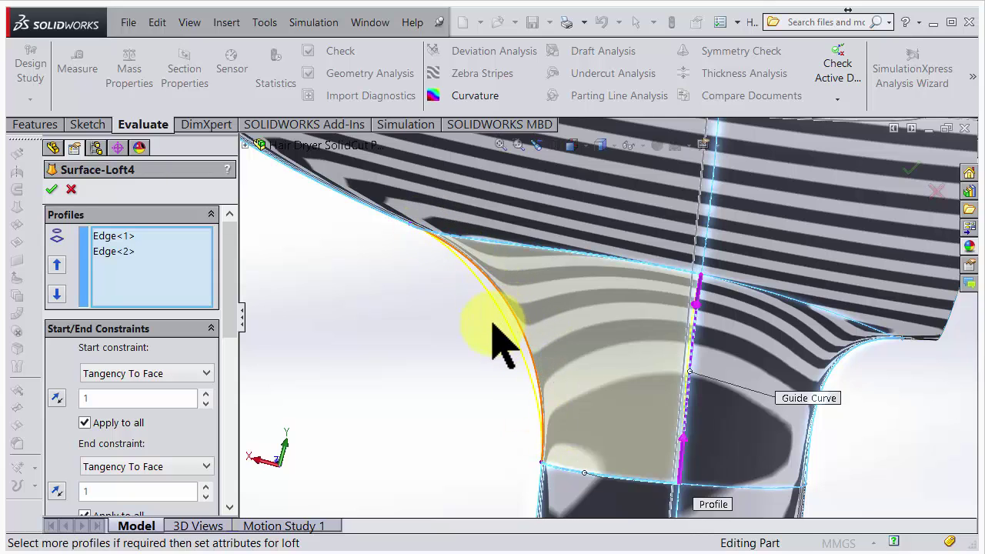
{"action": "middle_click_drag", "start_coordinate": [487, 368], "coordinate": [508, 356]}
{"action": "scroll", "coordinate": [539, 316], "scroll_direction": "down", "scroll_amount": 3}
{"action": "scroll", "coordinate": [554, 319], "scroll_direction": "down", "scroll_amount": 2}
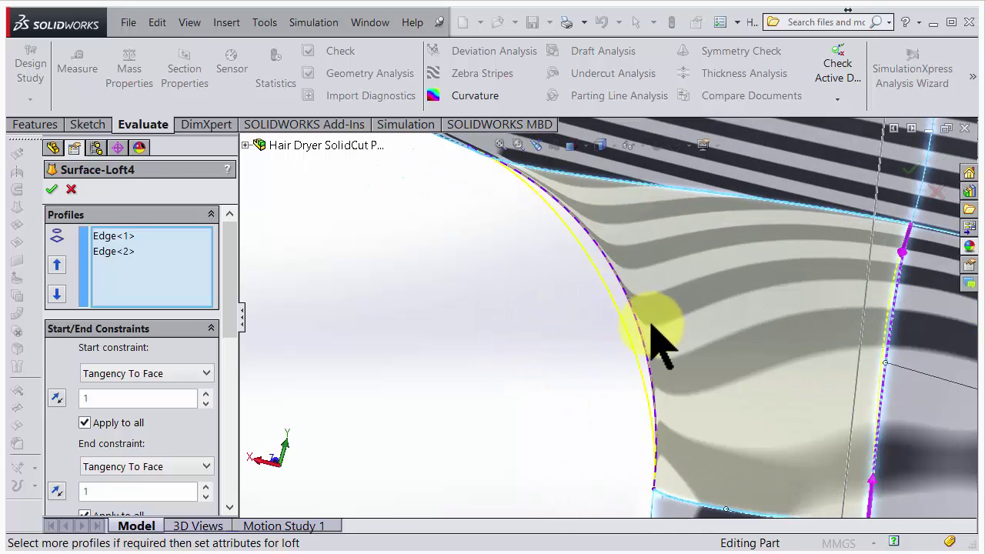
{"action": "middle_click_drag", "start_coordinate": [653, 339], "coordinate": [646, 319]}
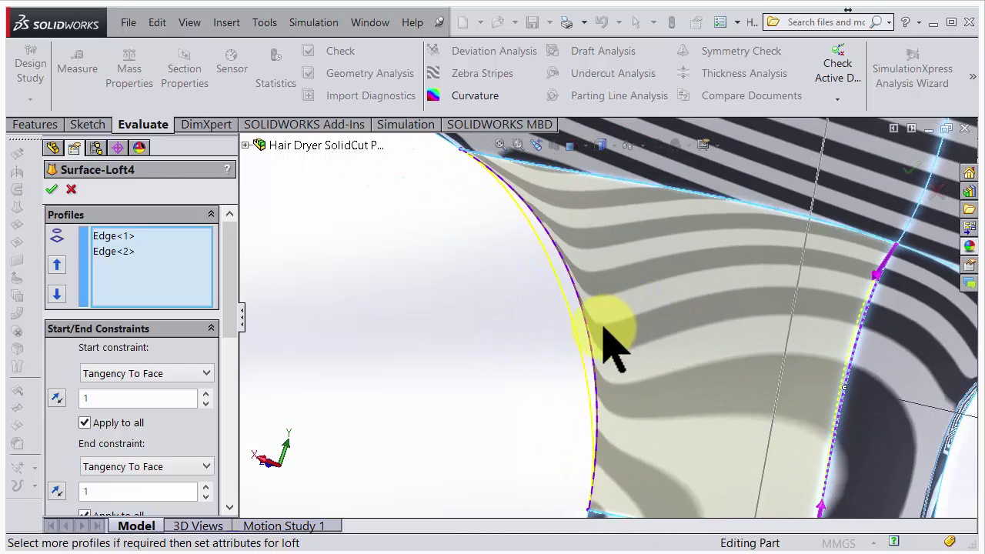
Step: Add Edge<3> as a guide curve and set Sketch7's tangency to Normal To Profile
{"action": "left_click", "coordinate": [581, 296]}
{"action": "left_click_drag", "start_coordinate": [230, 288], "coordinate": [230, 377]}
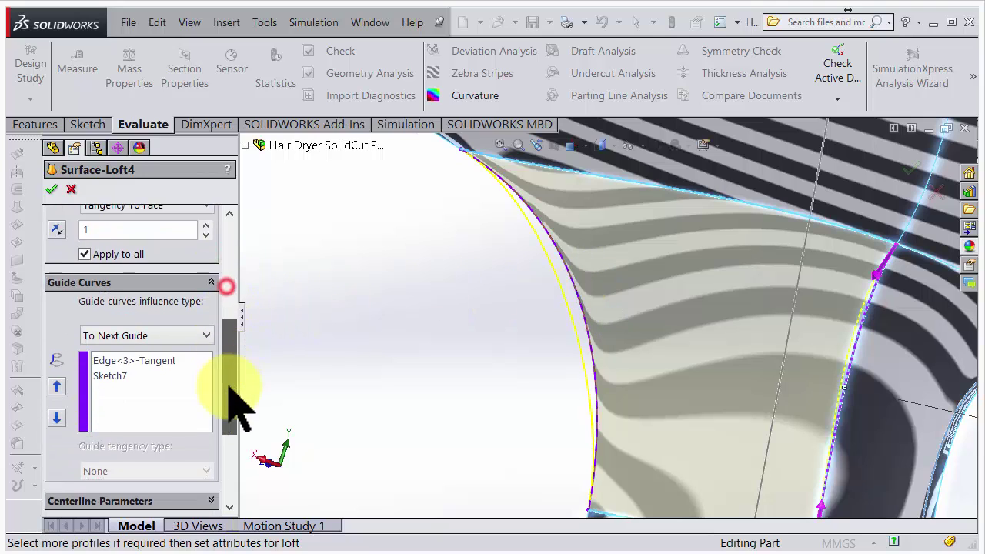
{"action": "left_click", "coordinate": [116, 371]}
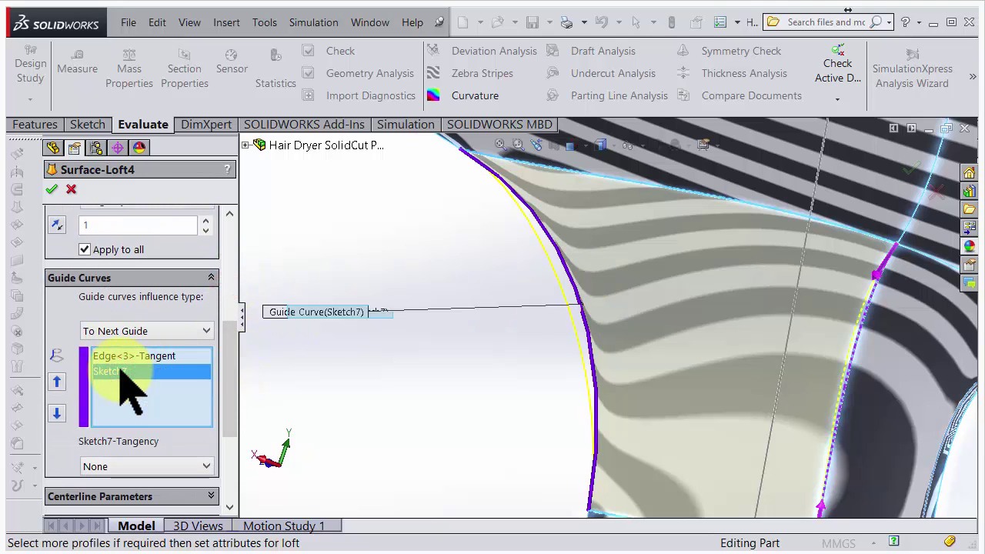
{"action": "left_click_drag", "start_coordinate": [231, 388], "coordinate": [236, 414]}
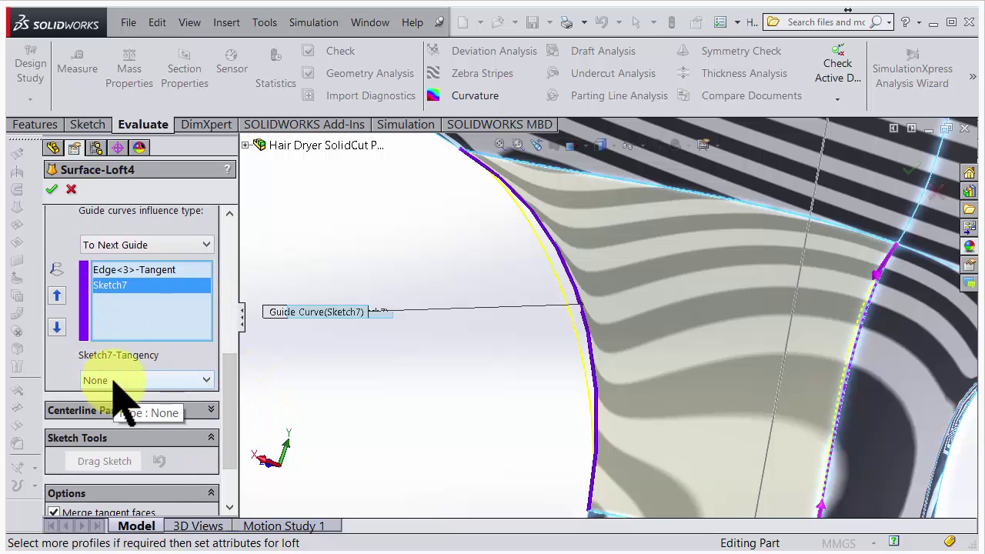
{"action": "left_click", "coordinate": [169, 380]}
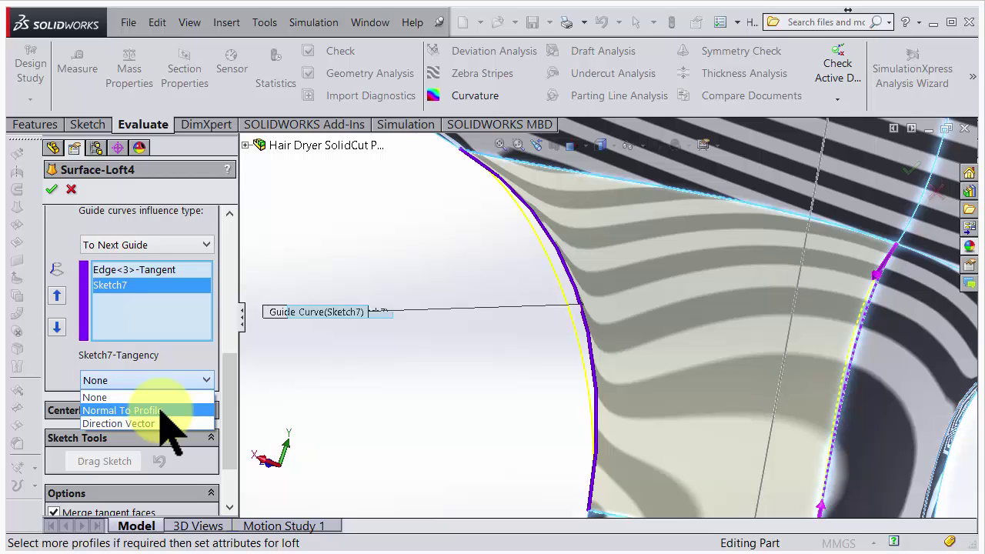
{"action": "left_click", "coordinate": [164, 411]}
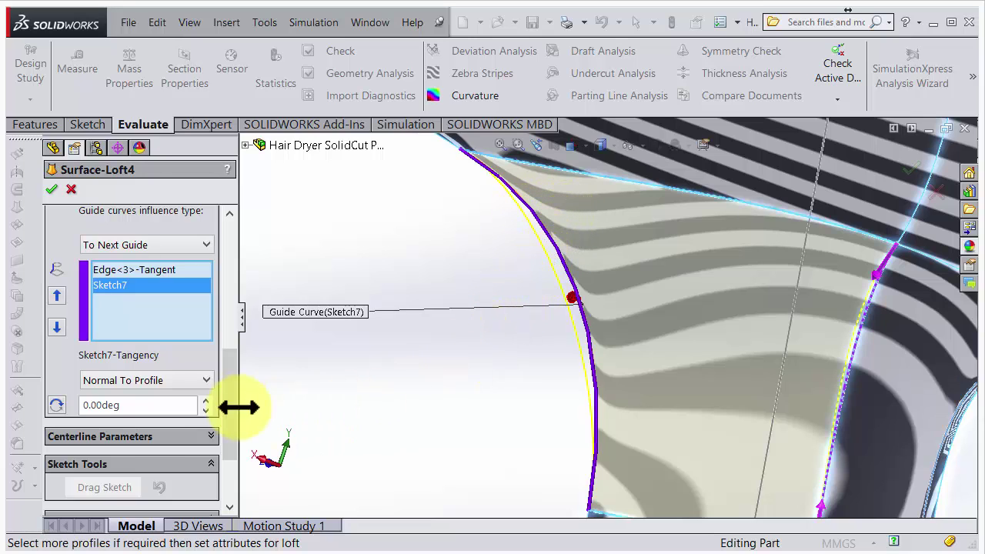
{"action": "left_click_drag", "start_coordinate": [233, 389], "coordinate": [233, 267]}
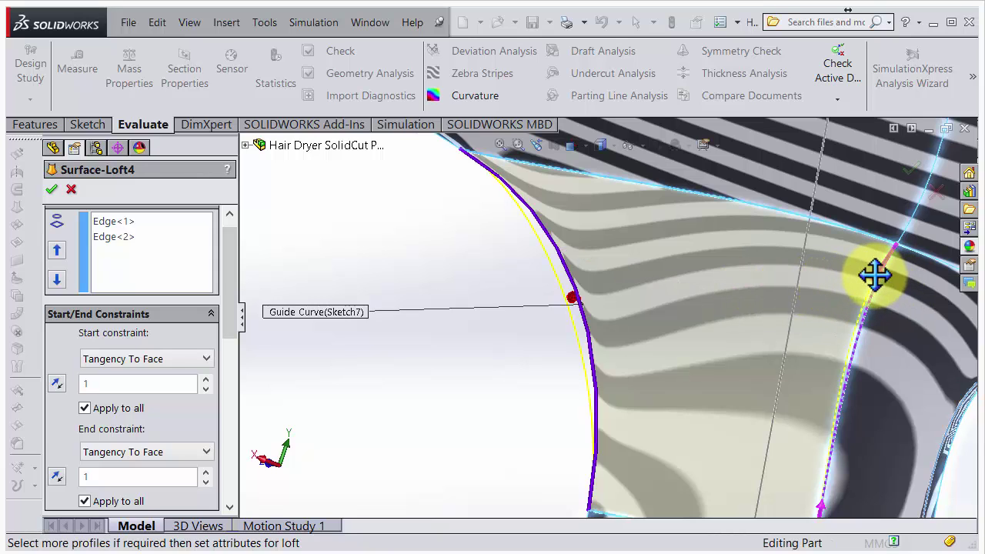
Step: Enter 0.7 for the start Tangency To Face weight, then step it down to 0.6
{"action": "middle_click_drag", "start_coordinate": [875, 275], "coordinate": [732, 408], "text": "ctrl"}
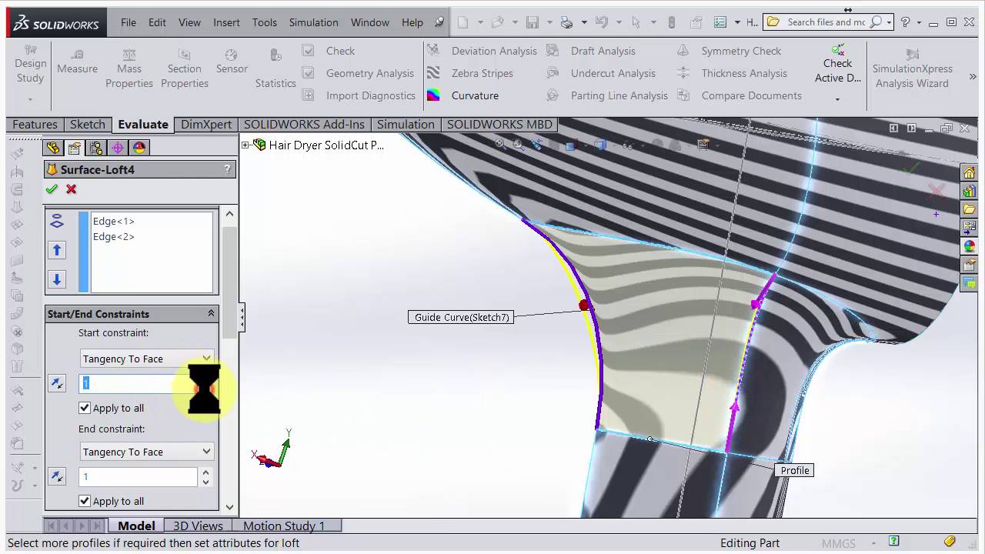
{"action": "type", "text": "0.7"}
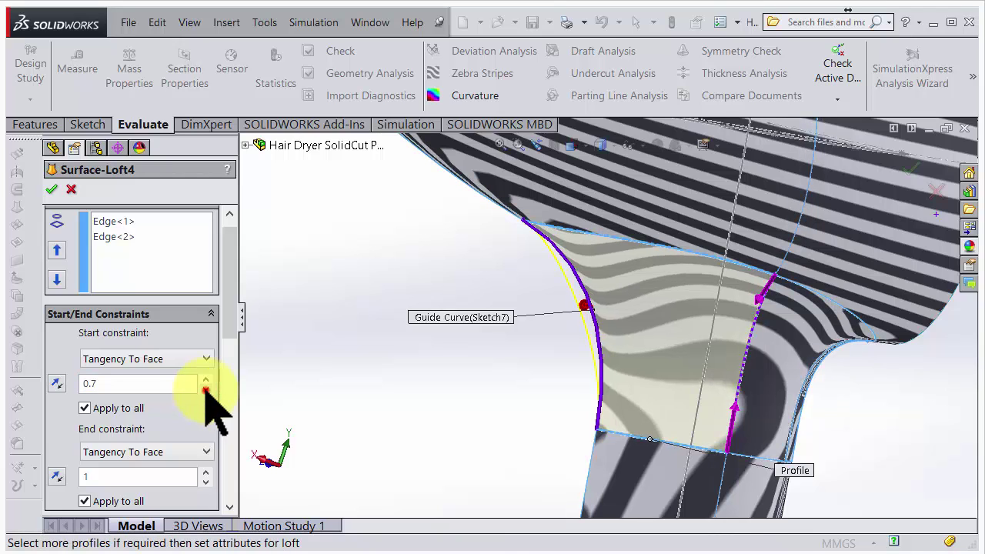
{"action": "left_click", "coordinate": [205, 388]}
{"action": "scroll", "coordinate": [638, 297], "scroll_direction": "down", "scroll_amount": 3}
{"action": "middle_click_drag", "start_coordinate": [567, 330], "coordinate": [568, 307]}
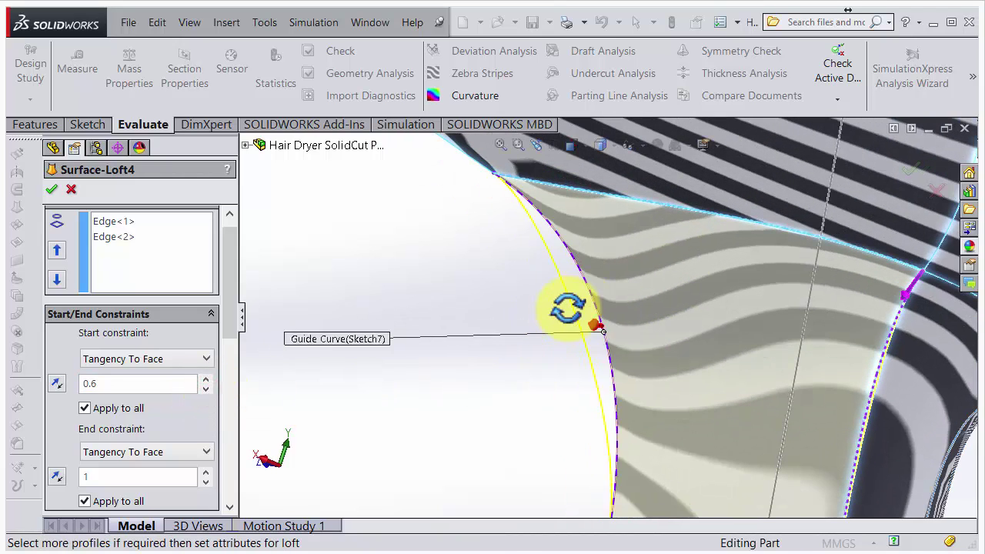
{"action": "scroll", "coordinate": [638, 341], "scroll_direction": "up", "scroll_amount": 3}
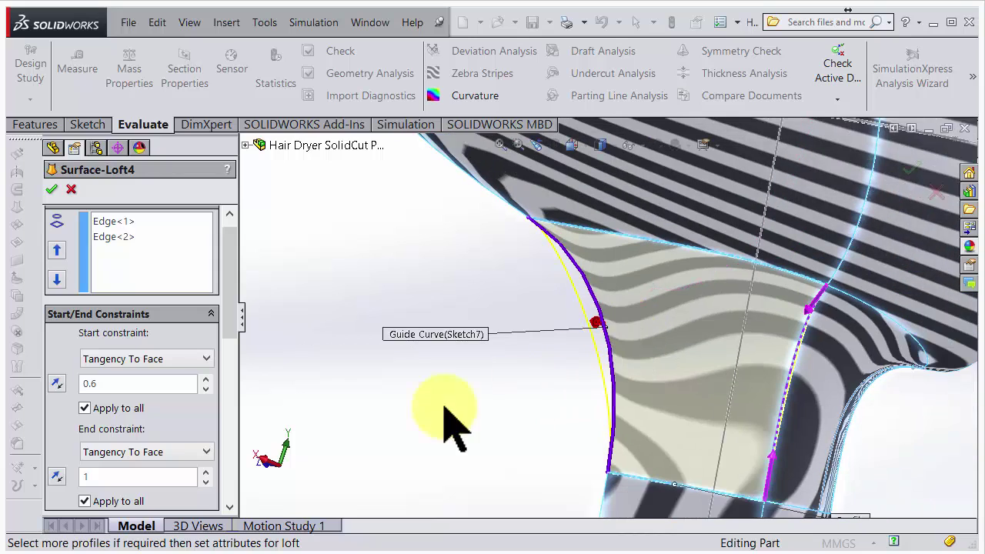
Step: Try start tangency weights between 0.2 and 1, settling on 0.6
{"action": "left_click", "coordinate": [206, 389]}
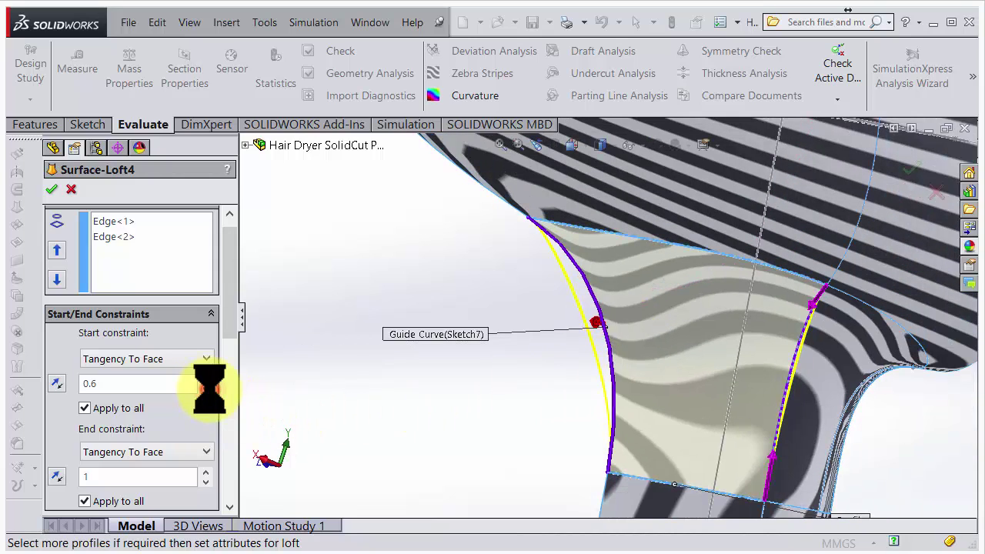
{"action": "left_click", "coordinate": [206, 389]}
{"action": "left_click", "coordinate": [206, 389]}
{"action": "left_click", "coordinate": [205, 389]}
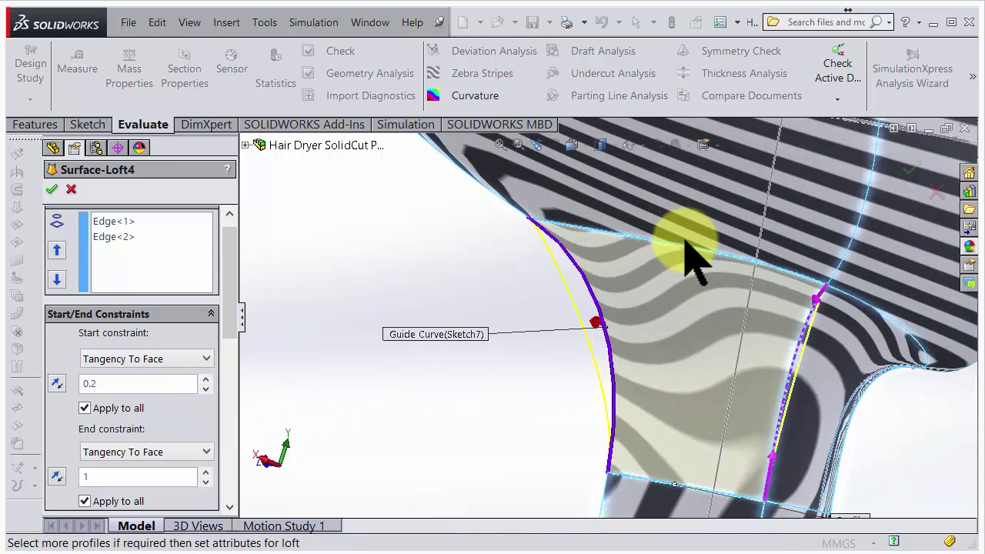
{"action": "left_click", "coordinate": [205, 379]}
{"action": "left_click", "coordinate": [206, 379]}
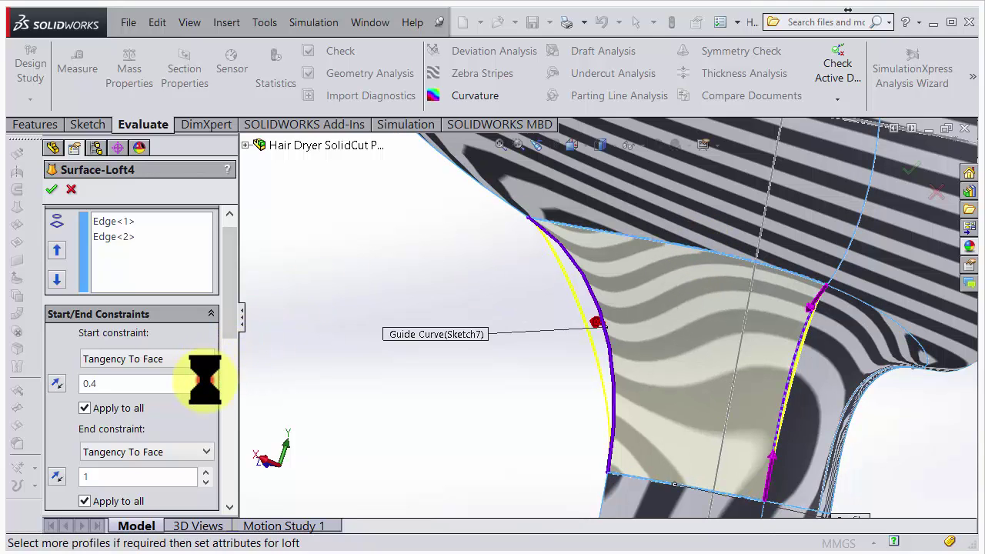
{"action": "left_click", "coordinate": [205, 379]}
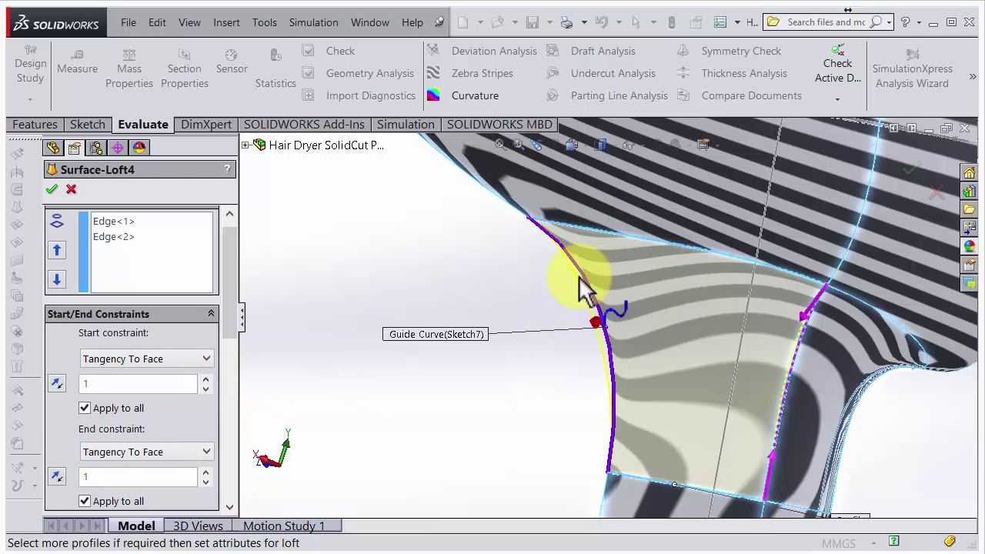
{"action": "left_click", "coordinate": [206, 388]}
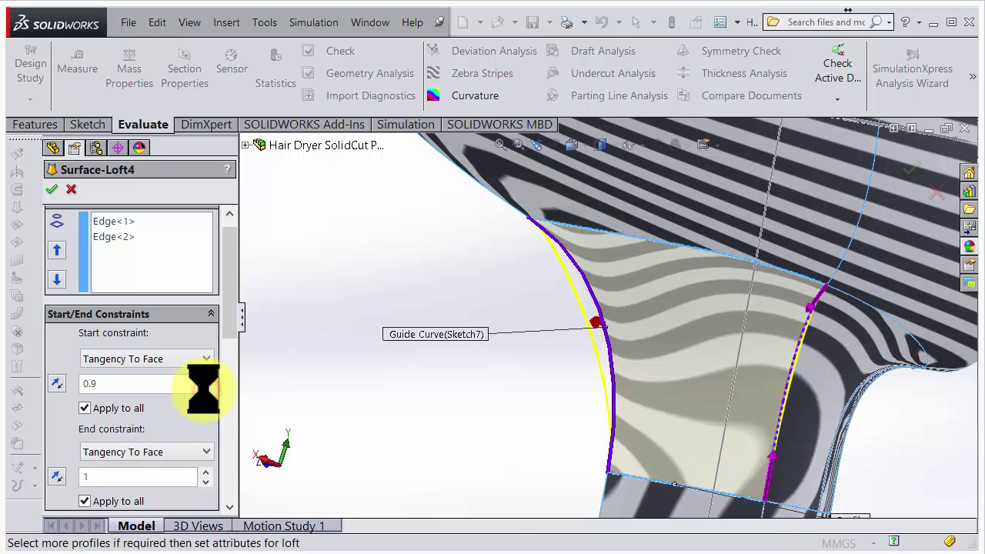
{"action": "left_click", "coordinate": [205, 388]}
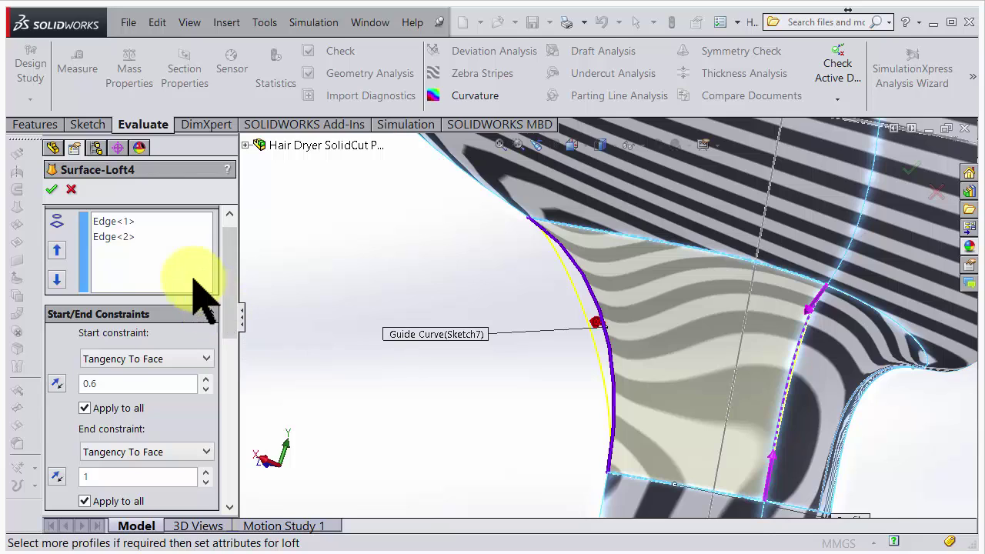
Step: Check the Edge<1>/Edge<2> profiles, keep Edge<3> at Tangency To Face, and accept Surface-Loft4
{"action": "left_click", "coordinate": [114, 237]}
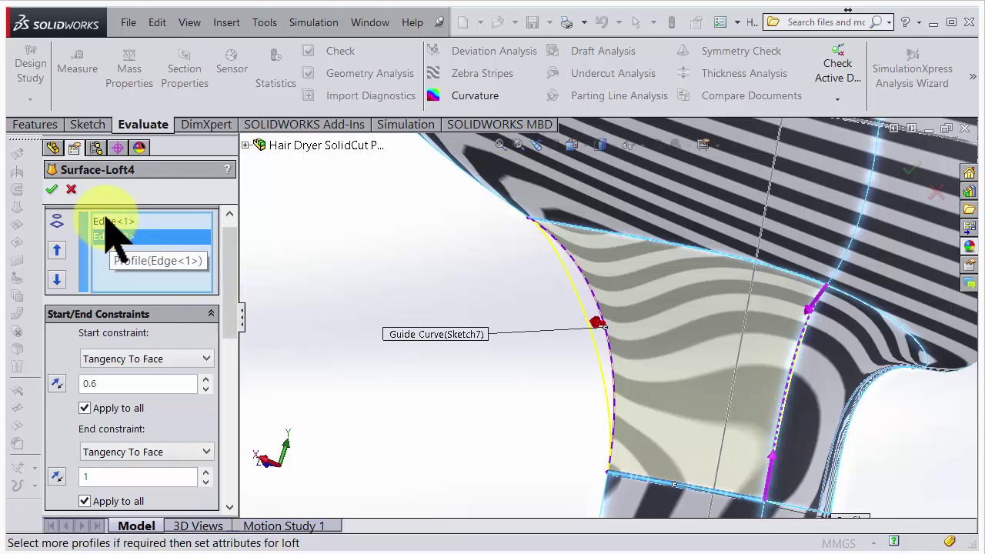
{"action": "left_click", "coordinate": [108, 221]}
{"action": "left_click_drag", "start_coordinate": [228, 279], "coordinate": [224, 378]}
{"action": "left_click", "coordinate": [160, 317]}
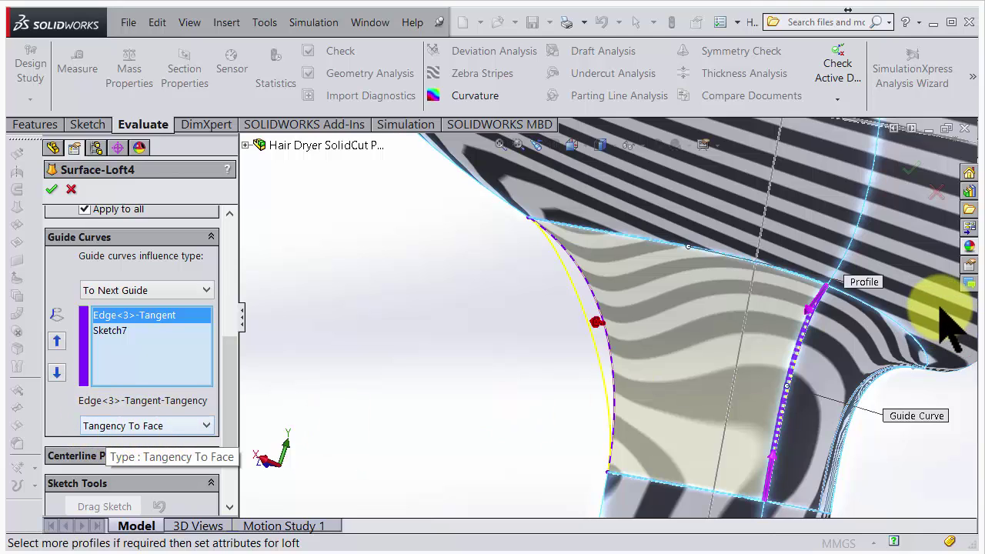
{"action": "left_click", "coordinate": [207, 426]}
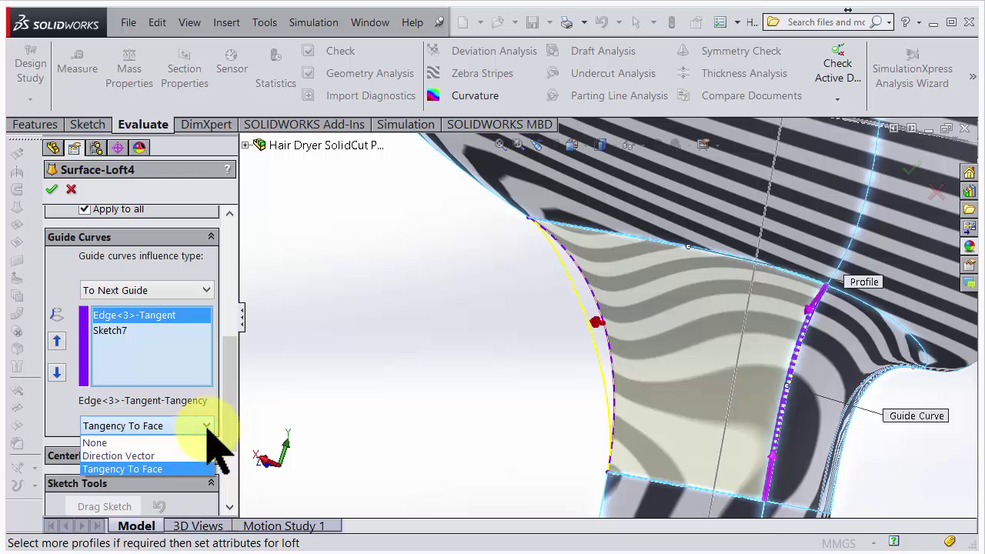
{"action": "left_click", "coordinate": [206, 426]}
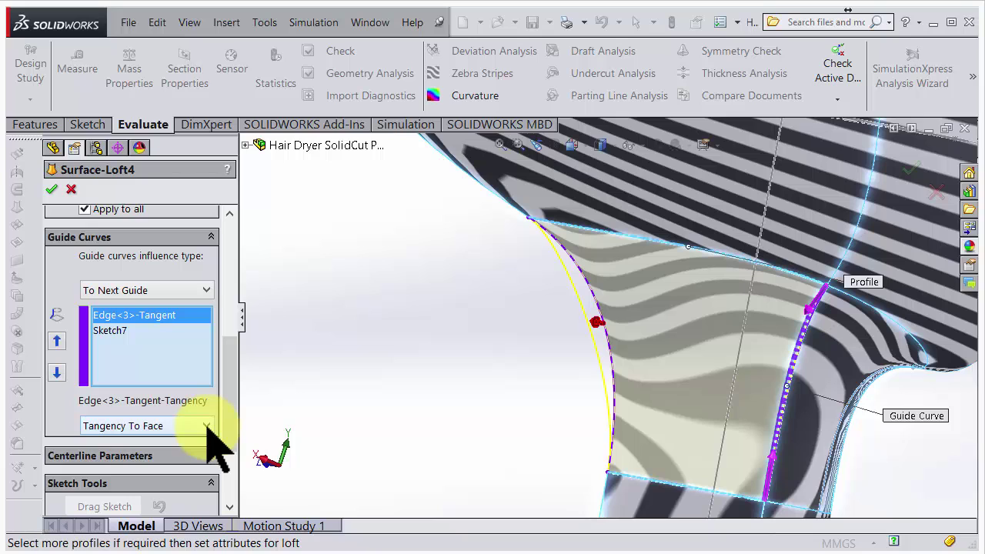
{"action": "left_click", "coordinate": [60, 191]}
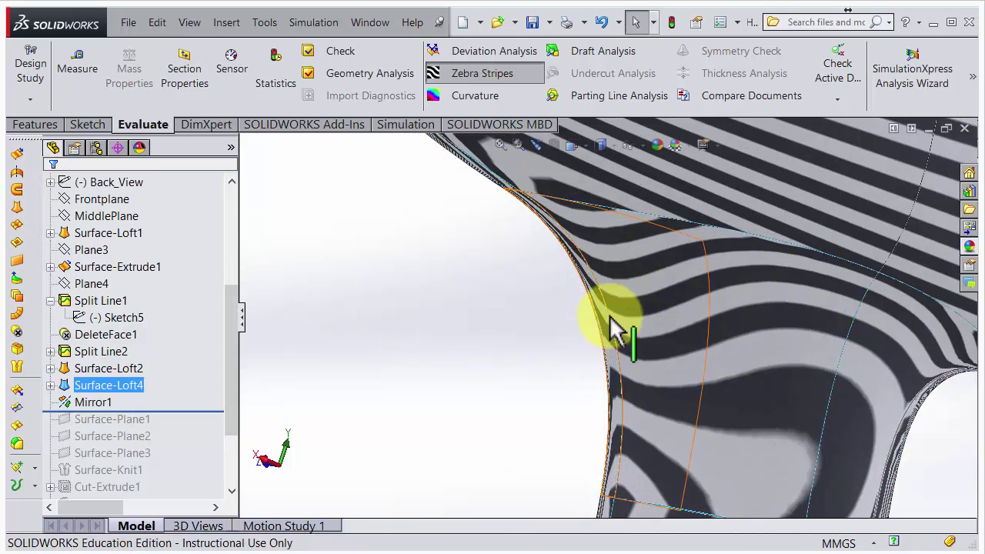
{"action": "middle_click_drag", "start_coordinate": [616, 327], "coordinate": [660, 341]}
{"action": "middle_click_drag", "start_coordinate": [622, 270], "coordinate": [583, 311]}
Step: Drag the FeatureManager rollback bar below Shell1
{"action": "scroll", "coordinate": [585, 377], "scroll_direction": "up", "scroll_amount": 5}
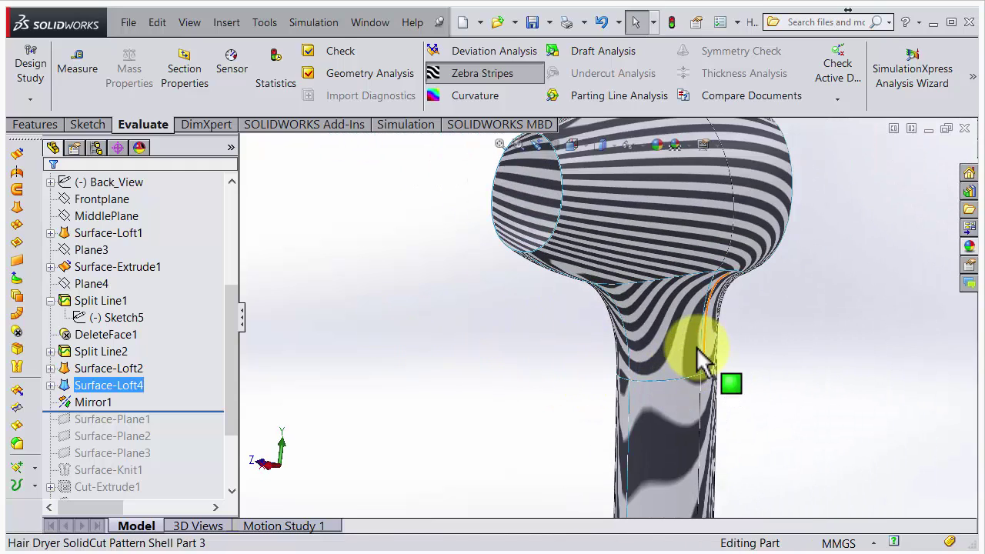
{"action": "left_click_drag", "start_coordinate": [234, 382], "coordinate": [231, 431]}
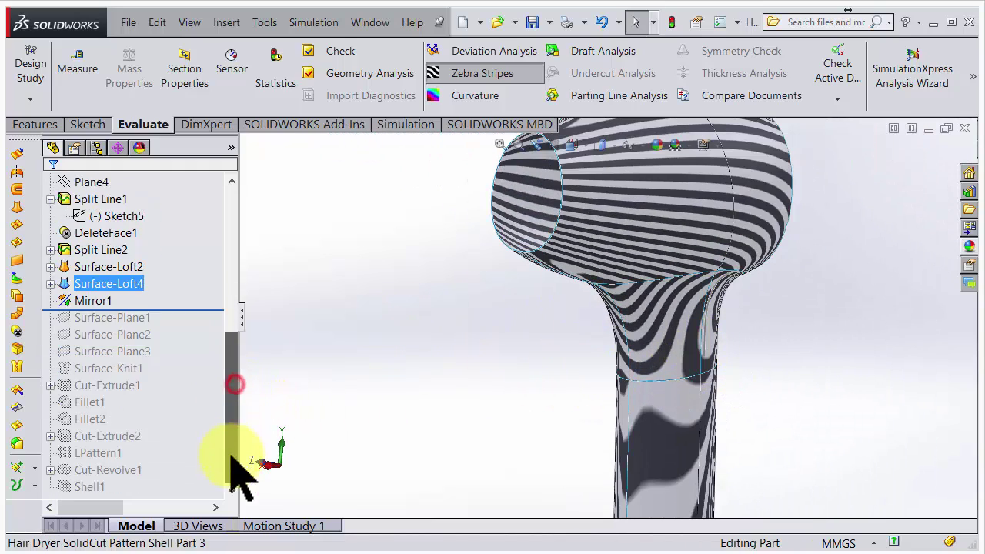
{"action": "left_click_drag", "start_coordinate": [214, 310], "coordinate": [188, 490]}
{"action": "scroll", "coordinate": [635, 325], "scroll_direction": "down", "scroll_amount": 4}
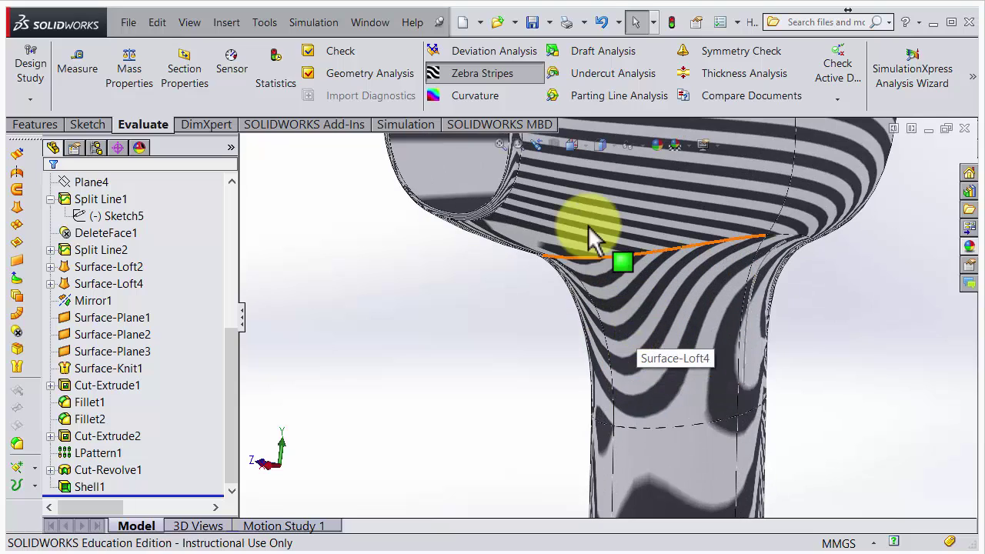
{"action": "scroll", "coordinate": [561, 268], "scroll_direction": "down", "scroll_amount": 2}
Step: Turn off zebra stripes and briefly section the part along the Front plane
{"action": "left_click", "coordinate": [462, 77]}
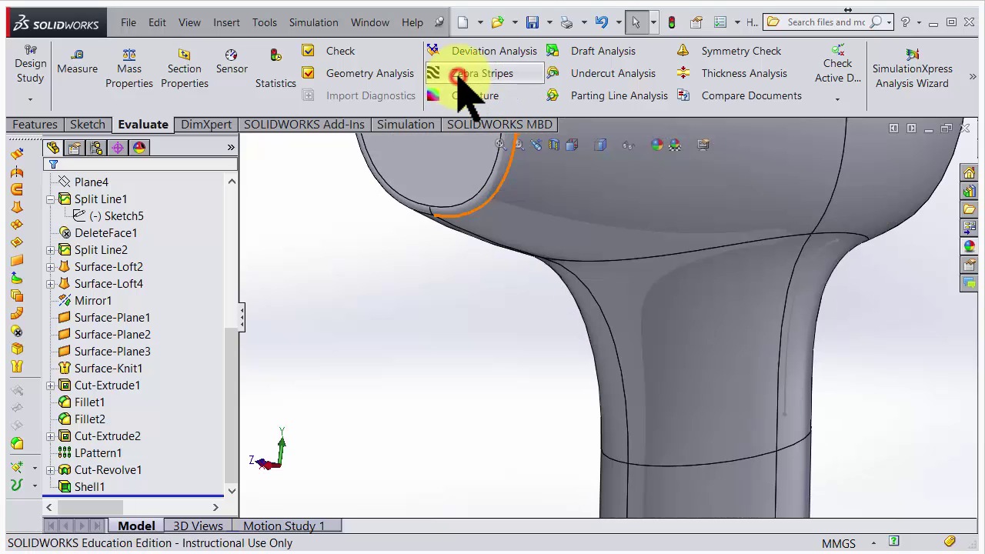
{"action": "left_click", "coordinate": [555, 144]}
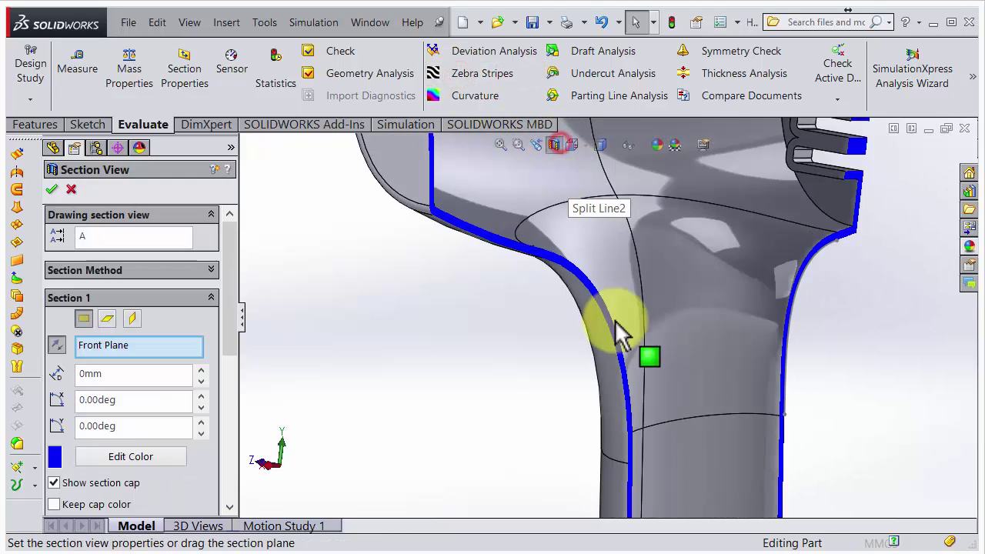
{"action": "scroll", "coordinate": [708, 418], "scroll_direction": "down", "scroll_amount": 3}
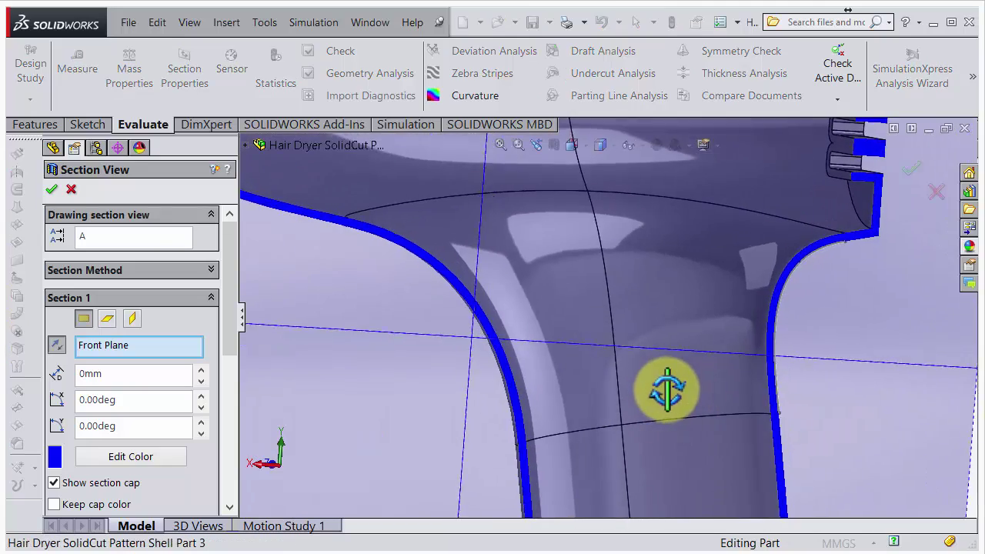
{"action": "left_click", "coordinate": [912, 169]}
Step: Orbit to the vent slots and select one to show LPattern1's 8 mm spacing and 7 instances
{"action": "middle_click_drag", "start_coordinate": [751, 317], "coordinate": [769, 254]}
{"action": "scroll", "coordinate": [486, 316], "scroll_direction": "down", "scroll_amount": 5}
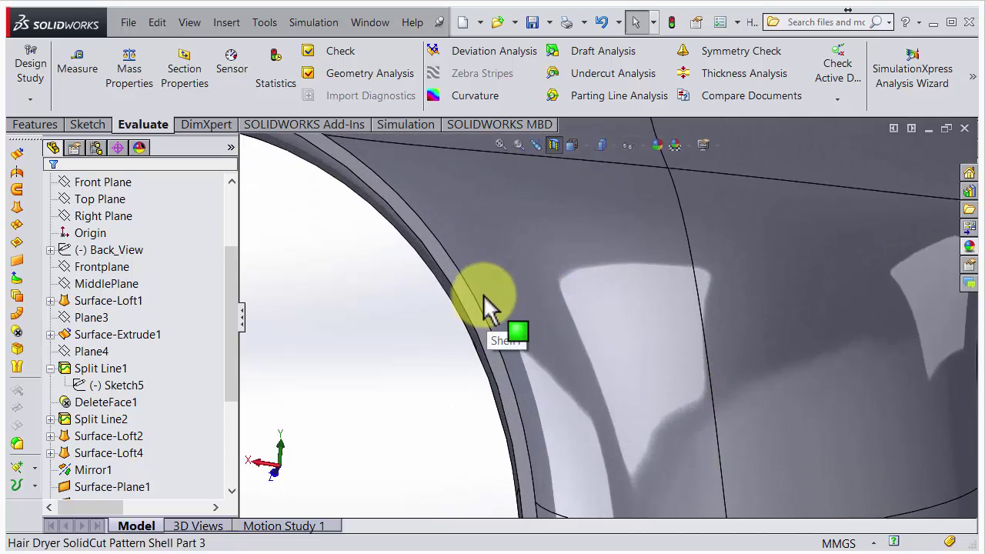
{"action": "middle_click_drag", "start_coordinate": [484, 295], "coordinate": [451, 315]}
{"action": "scroll", "coordinate": [467, 331], "scroll_direction": "up", "scroll_amount": 5}
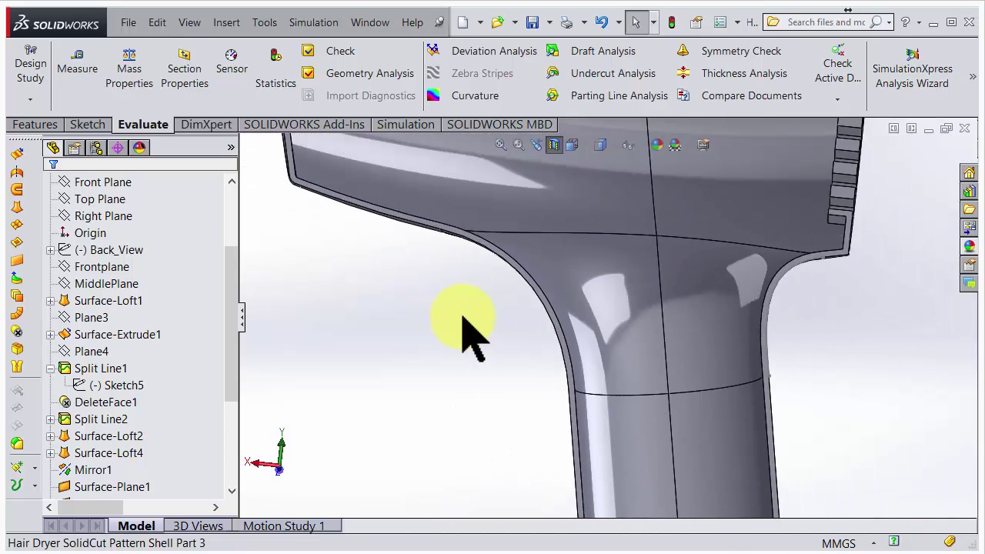
{"action": "scroll", "coordinate": [674, 315], "scroll_direction": "up", "scroll_amount": 5}
{"action": "scroll", "coordinate": [726, 223], "scroll_direction": "down", "scroll_amount": 6}
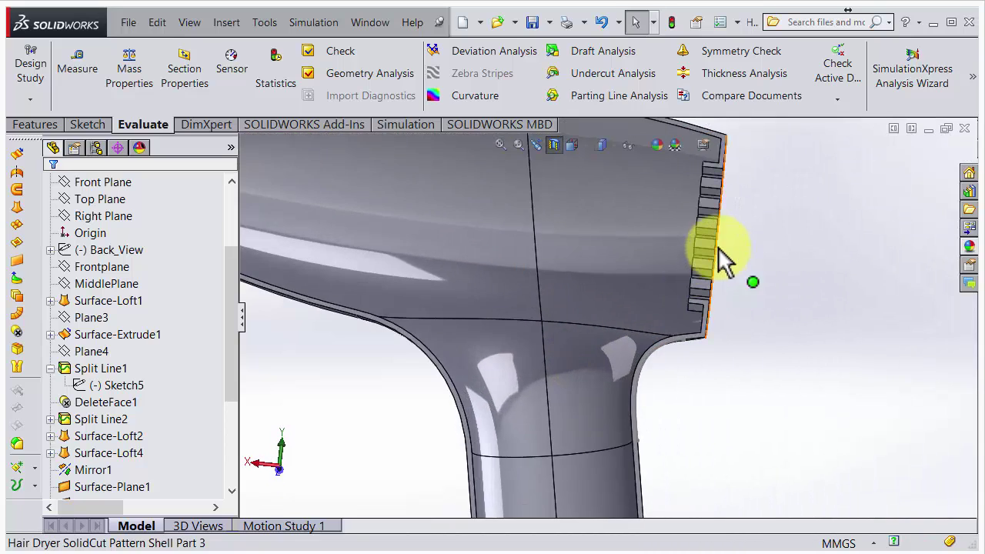
{"action": "middle_click_drag", "start_coordinate": [726, 223], "coordinate": [671, 230]}
{"action": "scroll", "coordinate": [731, 300], "scroll_direction": "down", "scroll_amount": 3}
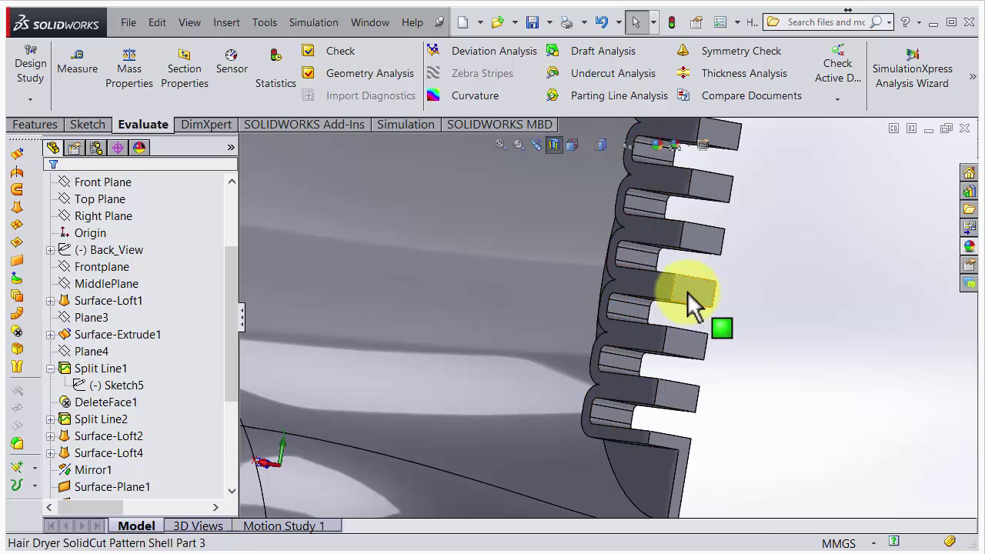
{"action": "middle_click_drag", "start_coordinate": [670, 296], "coordinate": [659, 241]}
{"action": "left_click", "coordinate": [659, 241]}
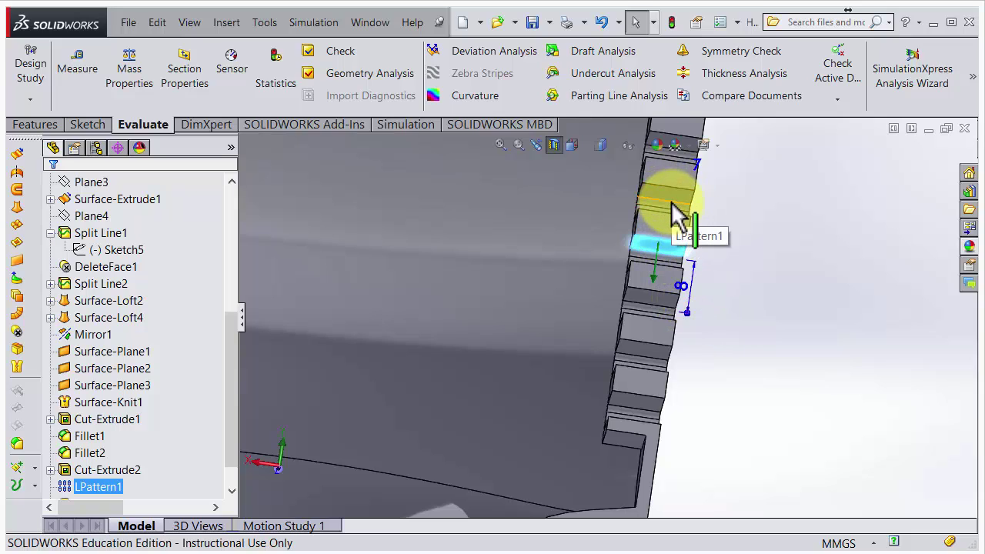
Step: Change LPattern1's D3 spacing dimension to 9 in the Modify box, rebuild, and confirm
{"action": "left_click_drag", "start_coordinate": [682, 286], "coordinate": [722, 293]}
{"action": "double_click", "coordinate": [723, 285]}
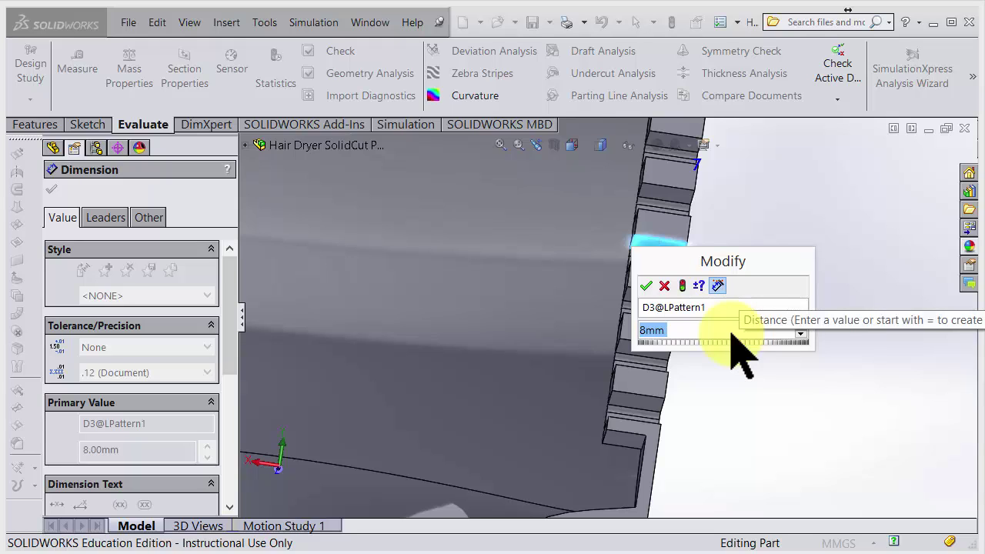
{"action": "type", "text": "9"}
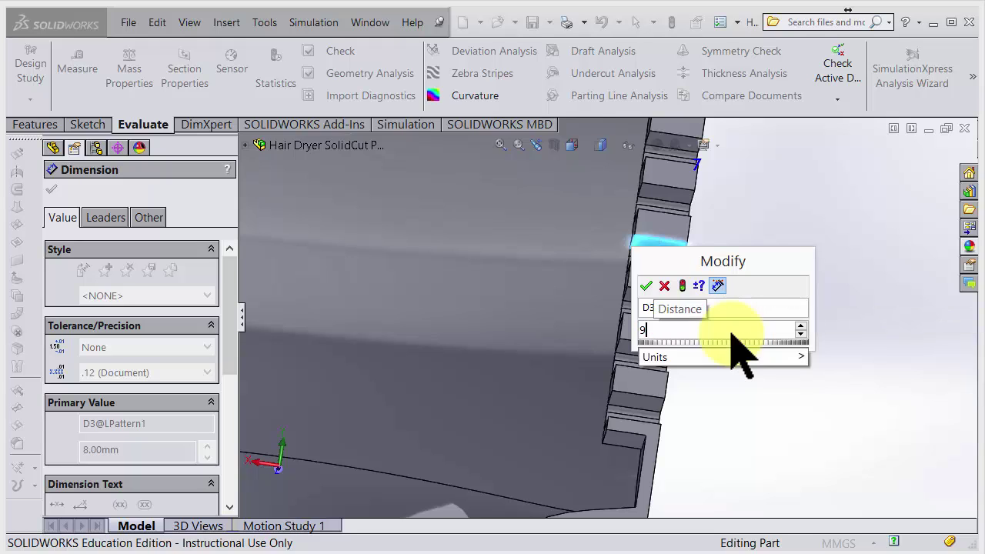
{"action": "left_click", "coordinate": [681, 287]}
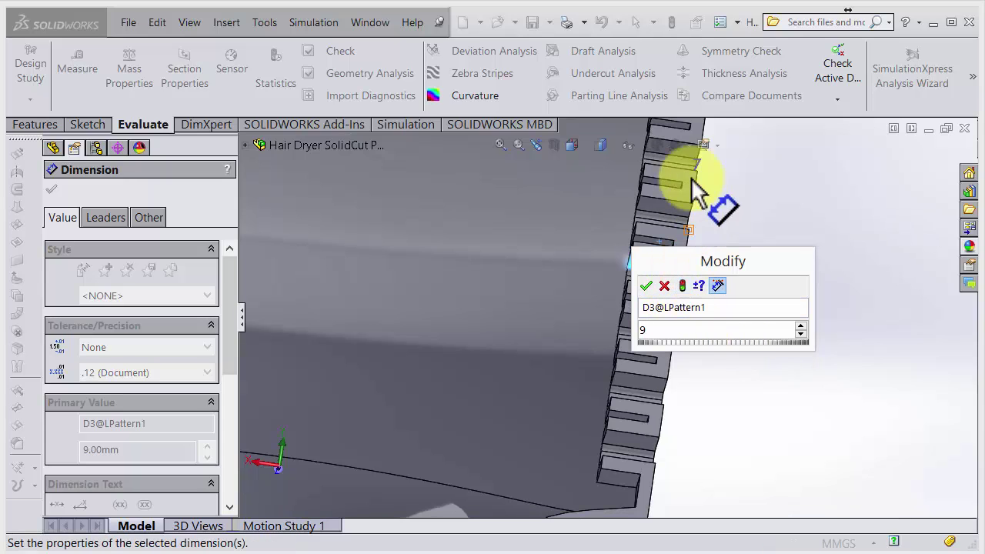
{"action": "left_click", "coordinate": [646, 287]}
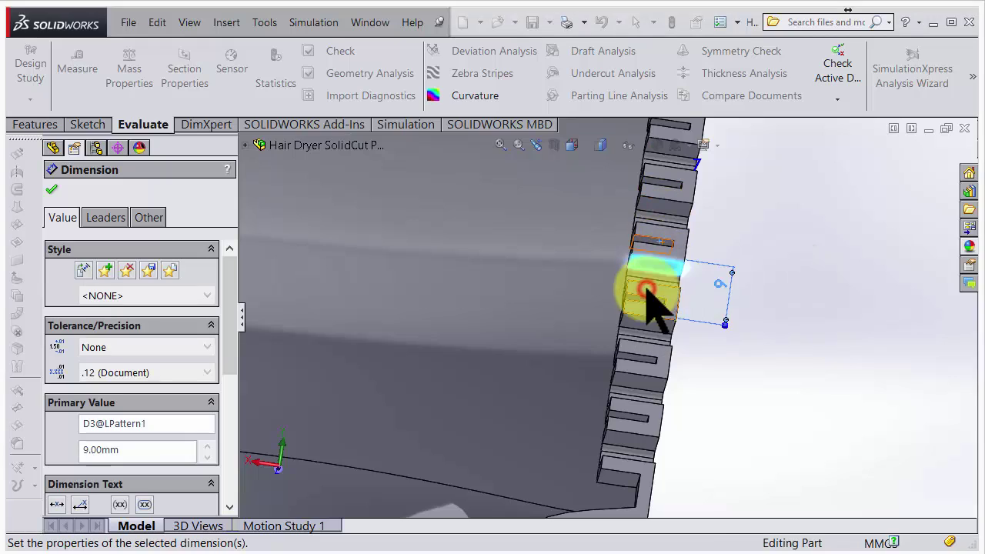
{"action": "middle_click_drag", "start_coordinate": [651, 288], "coordinate": [668, 321]}
{"action": "left_click", "coordinate": [783, 357]}
{"action": "scroll", "coordinate": [684, 356], "scroll_direction": "down", "scroll_amount": 2}
Step: Orbit and zoom in on the lowest vent tooth where the last slot meets the neck edge
{"action": "scroll", "coordinate": [583, 392], "scroll_direction": "up", "scroll_amount": 4}
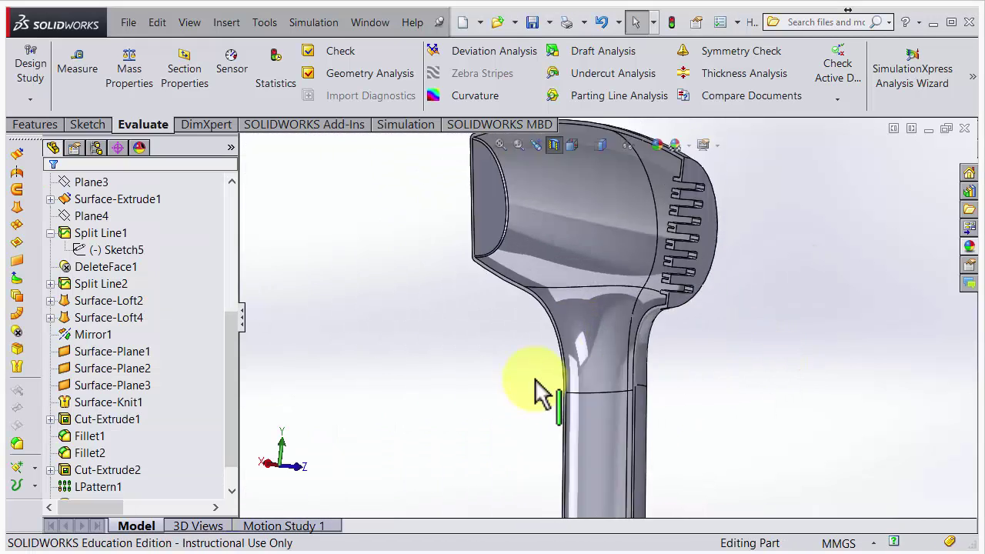
{"action": "middle_click_drag", "start_coordinate": [609, 354], "coordinate": [695, 314]}
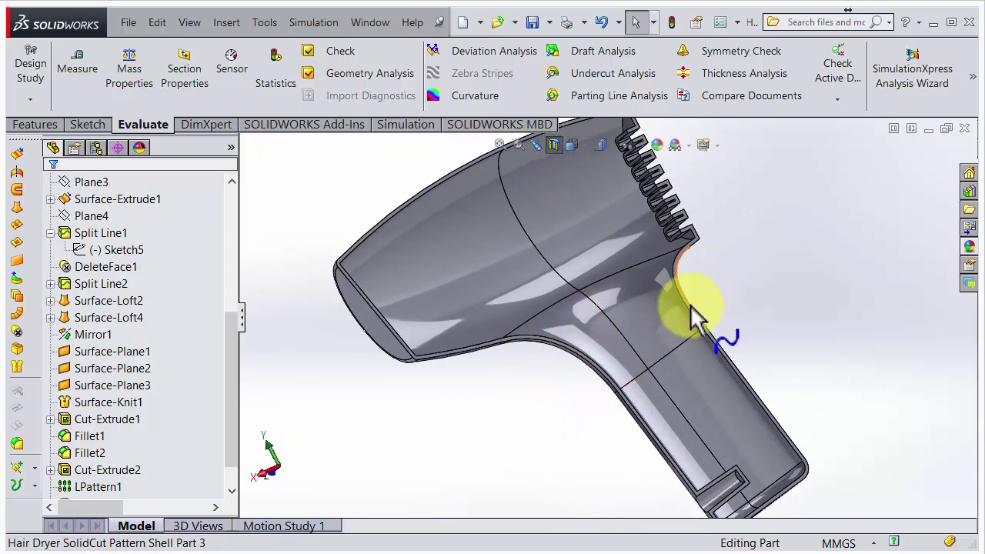
{"action": "scroll", "coordinate": [699, 296], "scroll_direction": "up", "scroll_amount": 2}
{"action": "scroll", "coordinate": [584, 286], "scroll_direction": "down", "scroll_amount": 6}
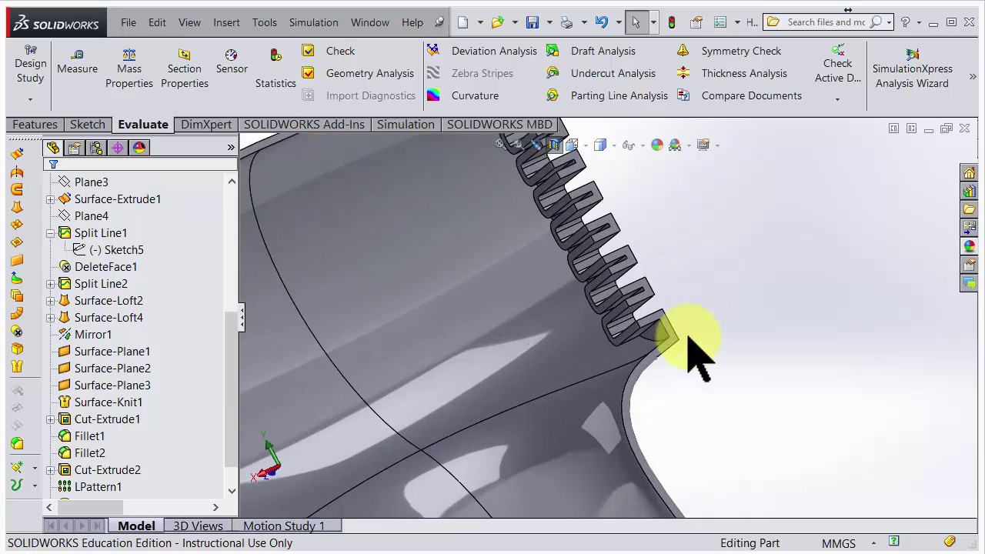
{"action": "middle_click_drag", "start_coordinate": [675, 347], "coordinate": [664, 319]}
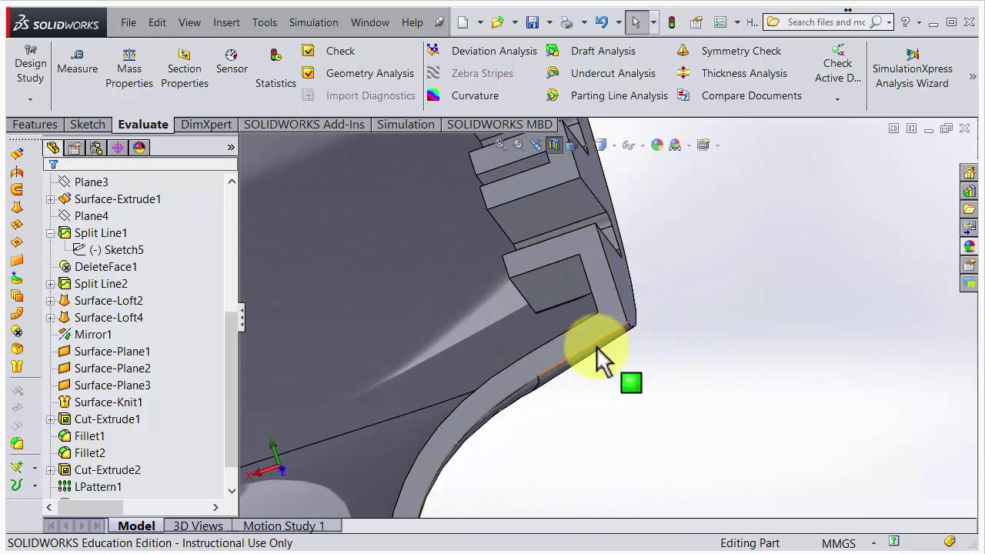
{"action": "scroll", "coordinate": [620, 335], "scroll_direction": "down", "scroll_amount": 4}
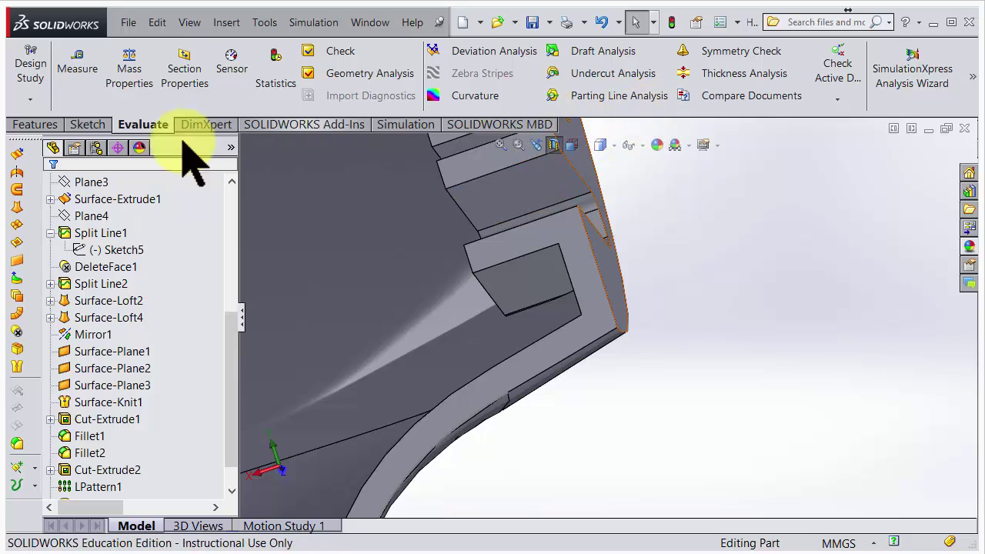
Step: Start a new chamfer from the Fillet dropdown with an initial 2 mm distance
{"action": "left_click", "coordinate": [35, 125]}
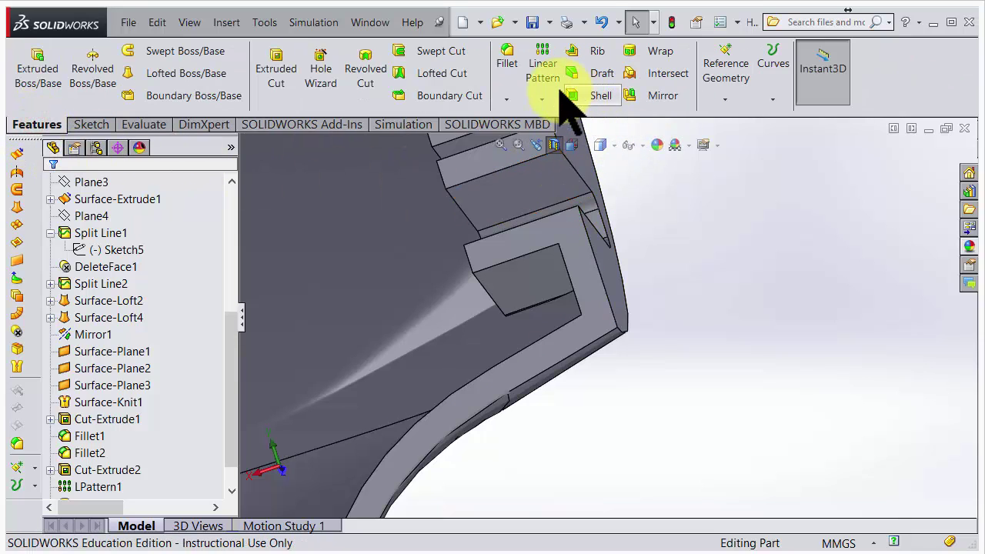
{"action": "left_click", "coordinate": [503, 101]}
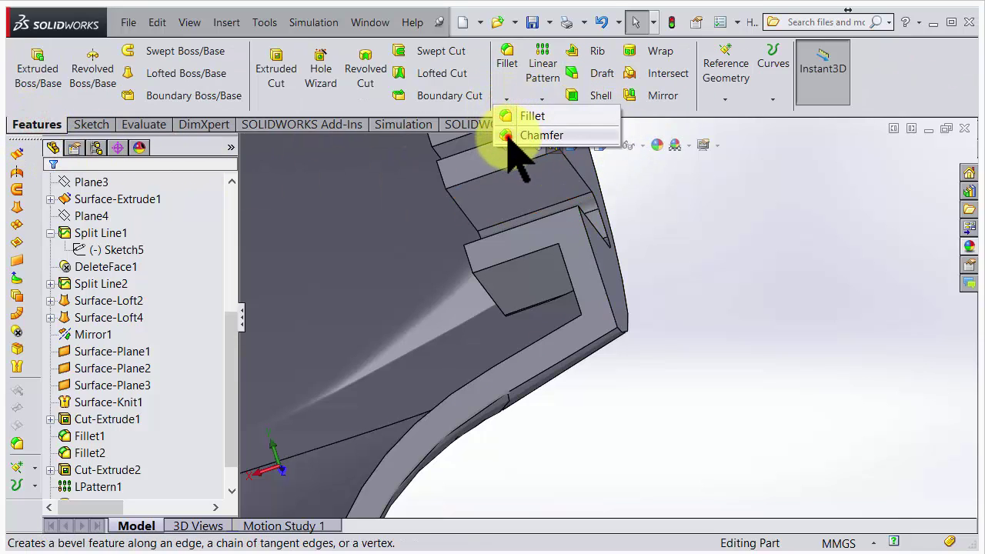
{"action": "left_click", "coordinate": [524, 135]}
{"action": "left_click", "coordinate": [131, 388]}
{"action": "type", "text": "2"}
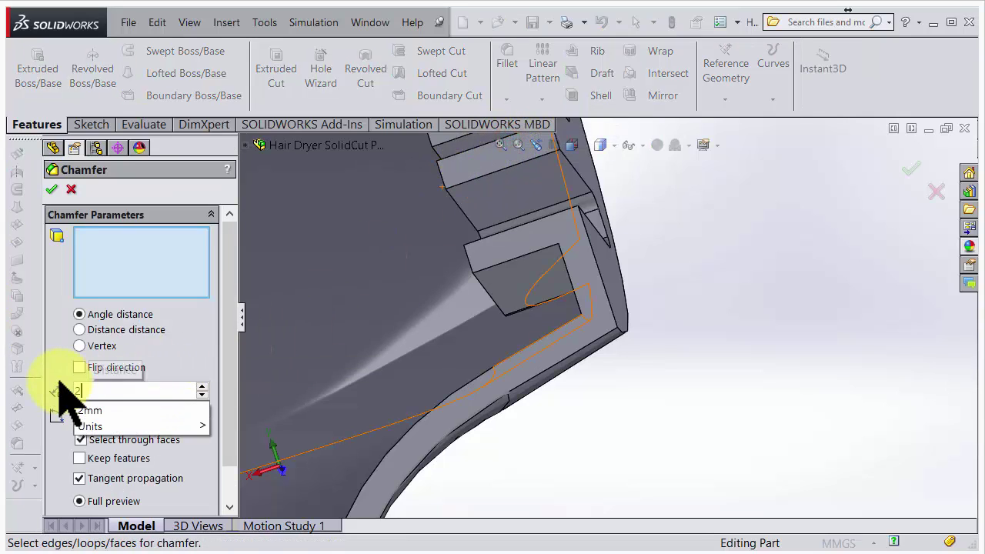
{"action": "key", "text": "Return"}
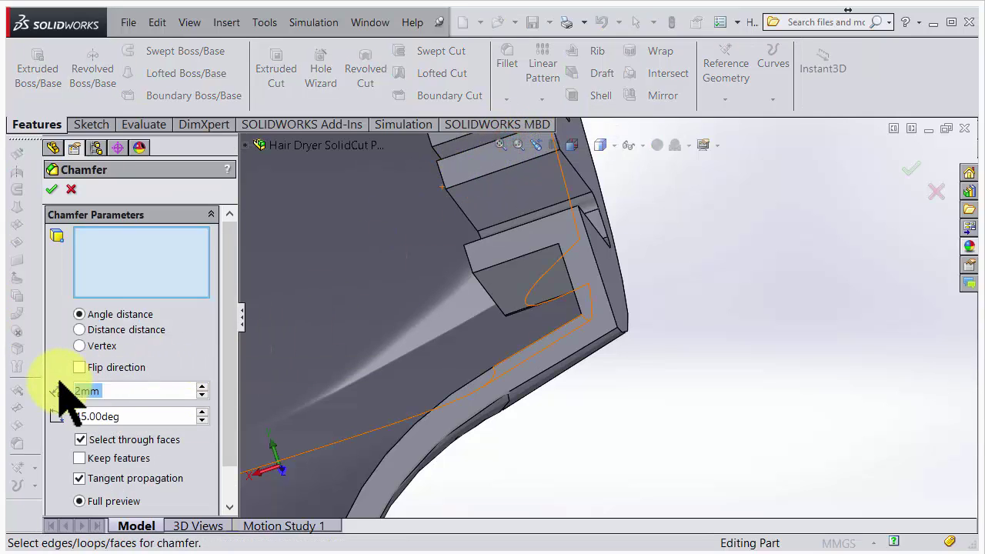
Step: Chamfer the edge beside the vent teeth at 1.5 mm and 45°
{"action": "mouse_move", "coordinate": [636, 323]}
{"action": "middle_mouse_down"}
{"action": "mouse_move", "coordinate": [605, 326]}
{"action": "mouse_move", "coordinate": [628, 351]}
{"action": "mouse_move", "coordinate": [655, 321]}
{"action": "mouse_move", "coordinate": [655, 334]}
{"action": "middle_mouse_up"}
{"action": "left_click", "coordinate": [624, 331]}
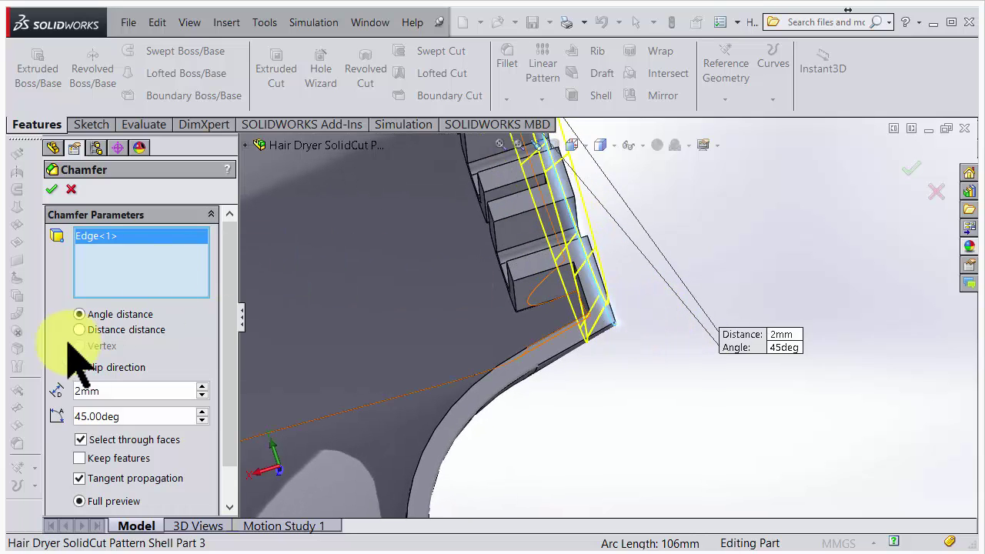
{"action": "left_click", "coordinate": [112, 395]}
{"action": "type", "text": "1.5"}
{"action": "key", "text": "Return"}
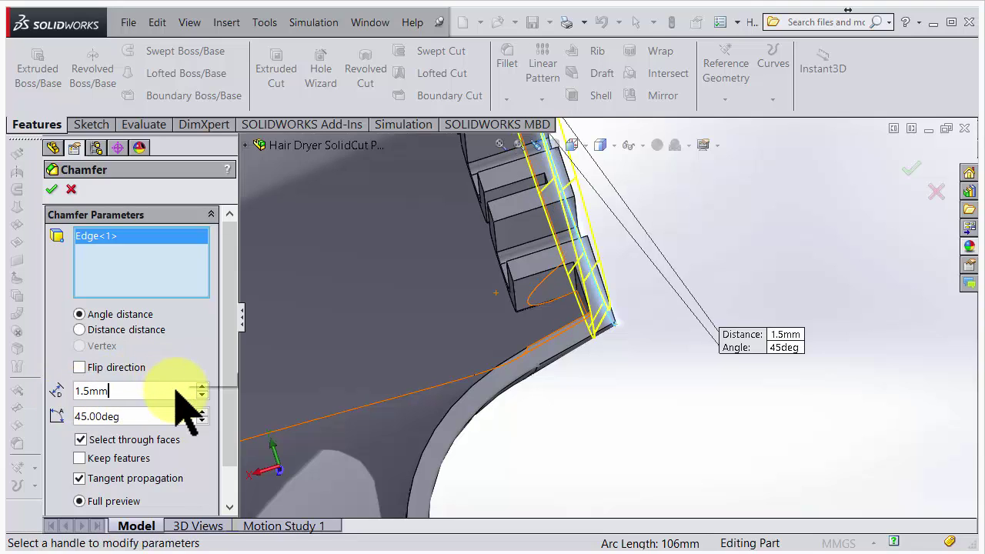
{"action": "left_click", "coordinate": [54, 188]}
{"action": "scroll", "coordinate": [606, 331], "scroll_direction": "down", "scroll_amount": 5}
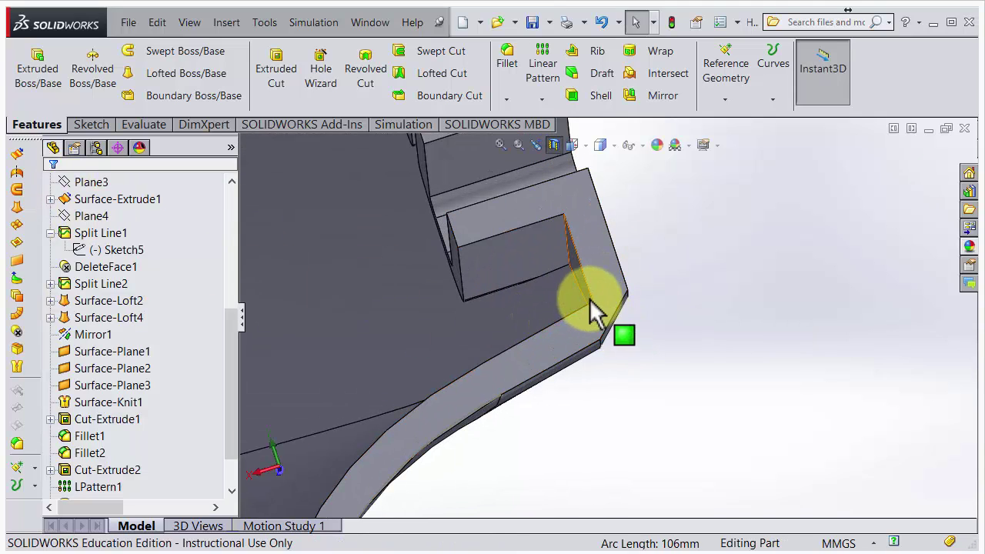
{"action": "scroll", "coordinate": [615, 315], "scroll_direction": "down", "scroll_amount": 3}
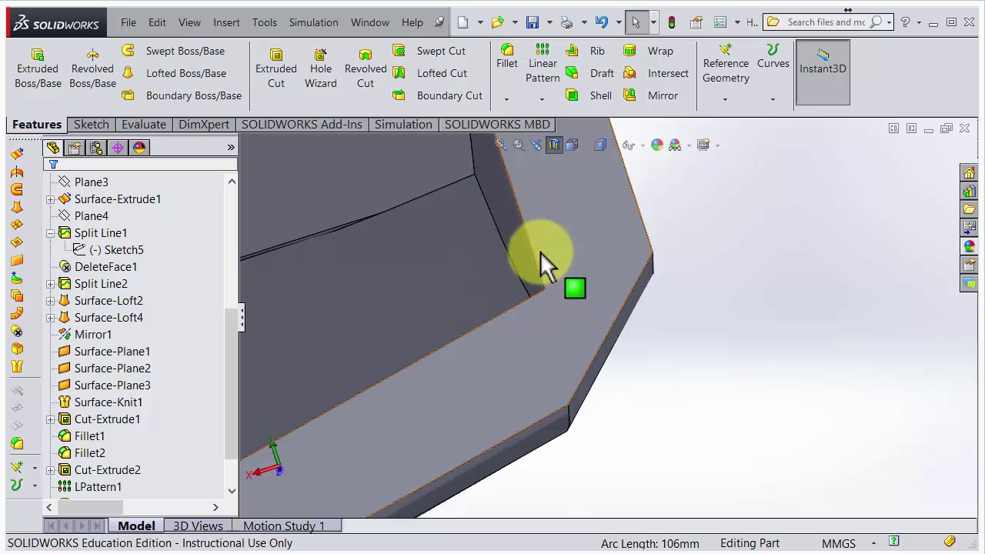
{"action": "scroll", "coordinate": [608, 352], "scroll_direction": "up", "scroll_amount": 1}
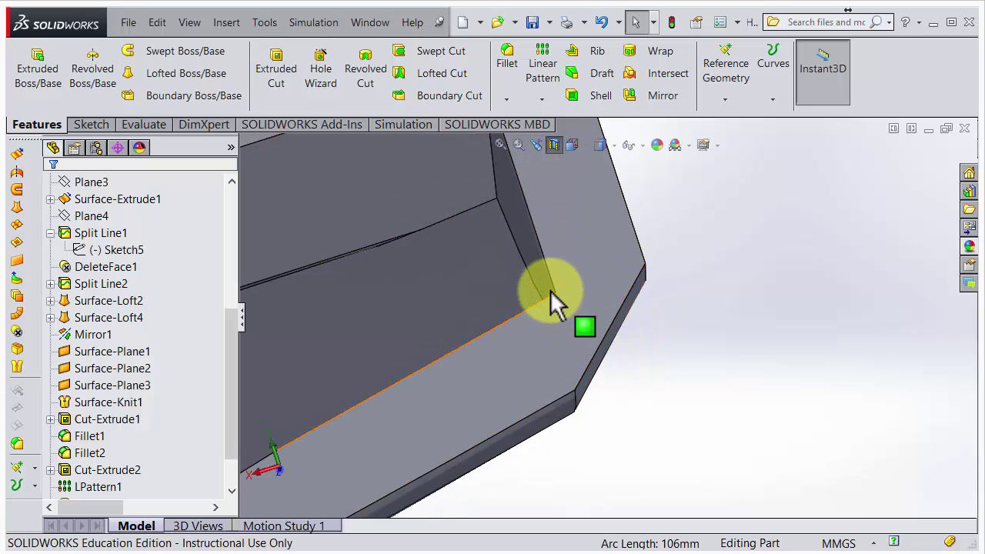
{"action": "middle_click_drag", "start_coordinate": [534, 264], "coordinate": [608, 323]}
{"action": "scroll", "coordinate": [704, 396], "scroll_direction": "down", "scroll_amount": 2}
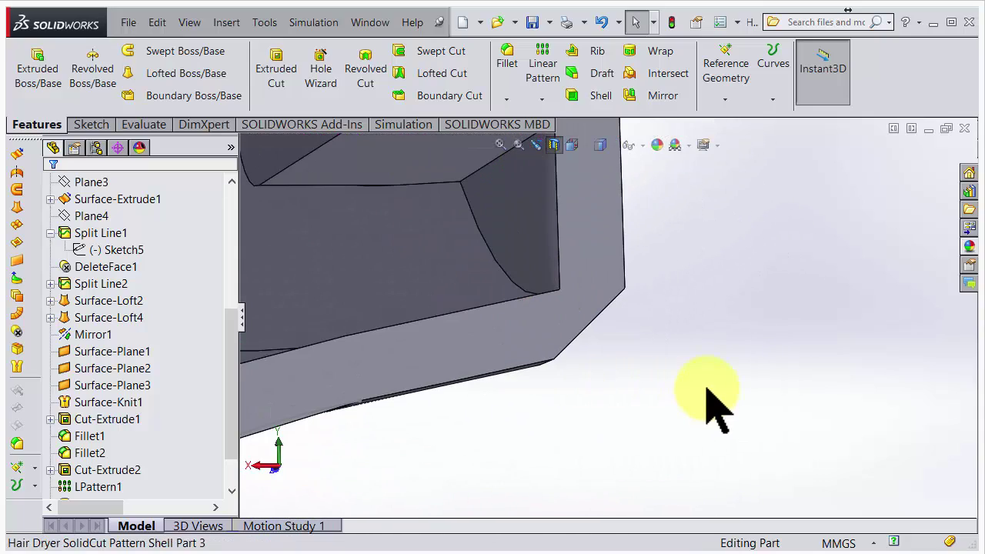
{"action": "middle_click_drag", "start_coordinate": [670, 389], "coordinate": [600, 318]}
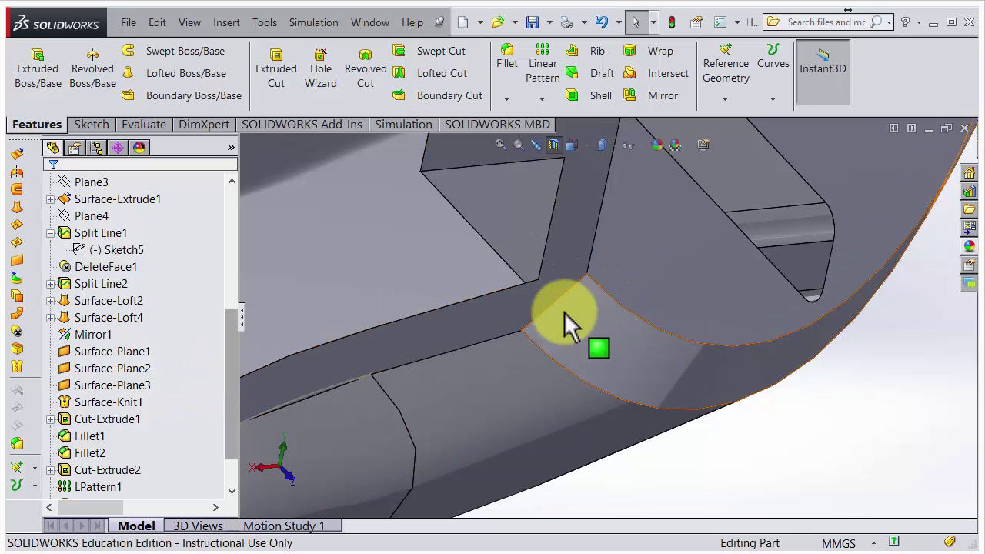
{"action": "left_click_drag", "start_coordinate": [232, 359], "coordinate": [227, 412]}
Step: Move Chamfer1 above Shell1 in the feature tree, then orbit and zoom to check the rebuilt dryer
{"action": "left_click", "coordinate": [86, 487]}
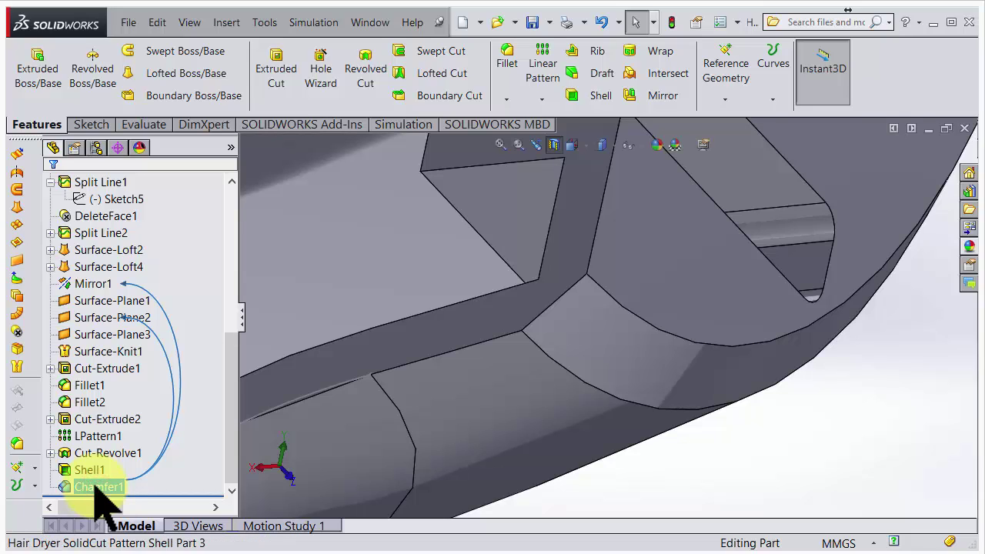
{"action": "left_click_drag", "start_coordinate": [96, 486], "coordinate": [99, 482]}
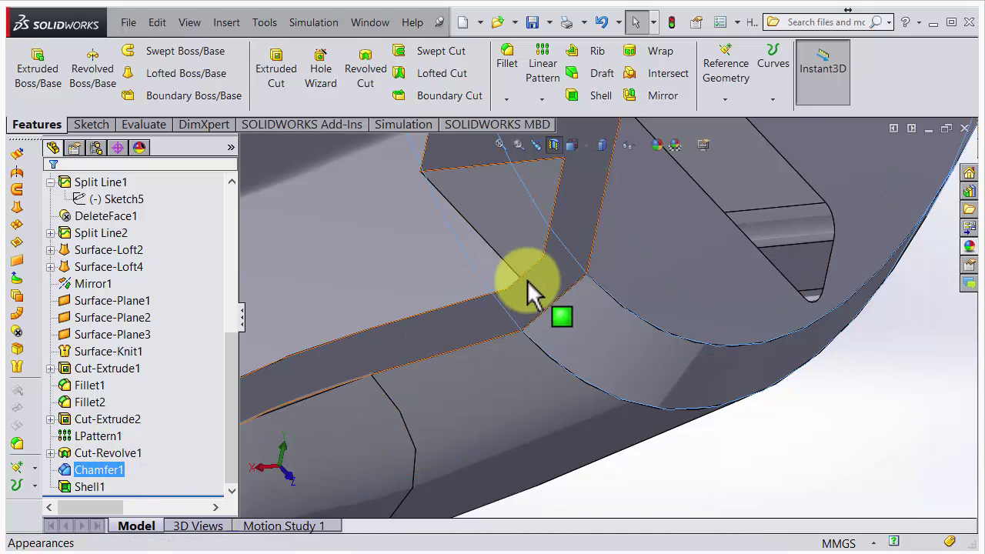
{"action": "middle_click_drag", "start_coordinate": [527, 282], "coordinate": [559, 321]}
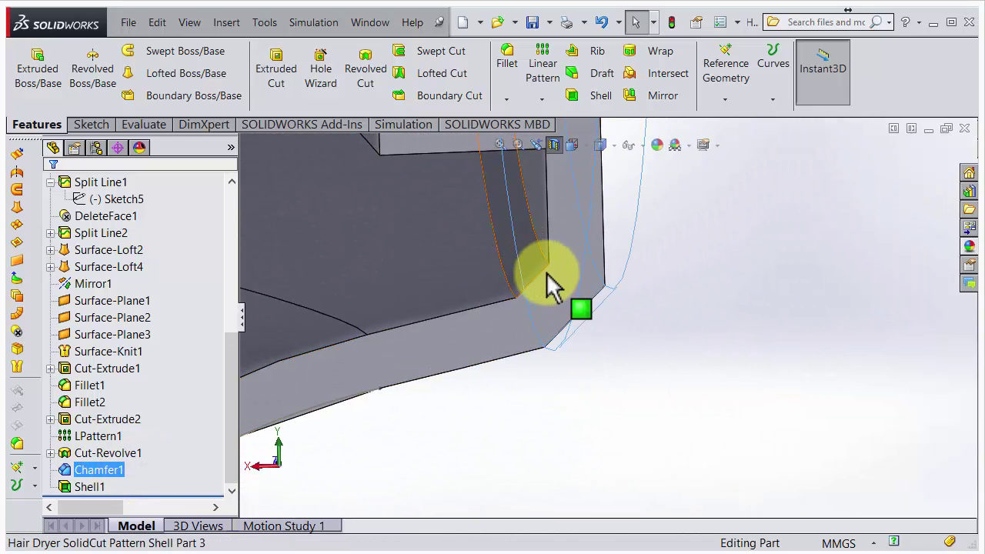
{"action": "scroll", "coordinate": [560, 292], "scroll_direction": "up", "scroll_amount": 5}
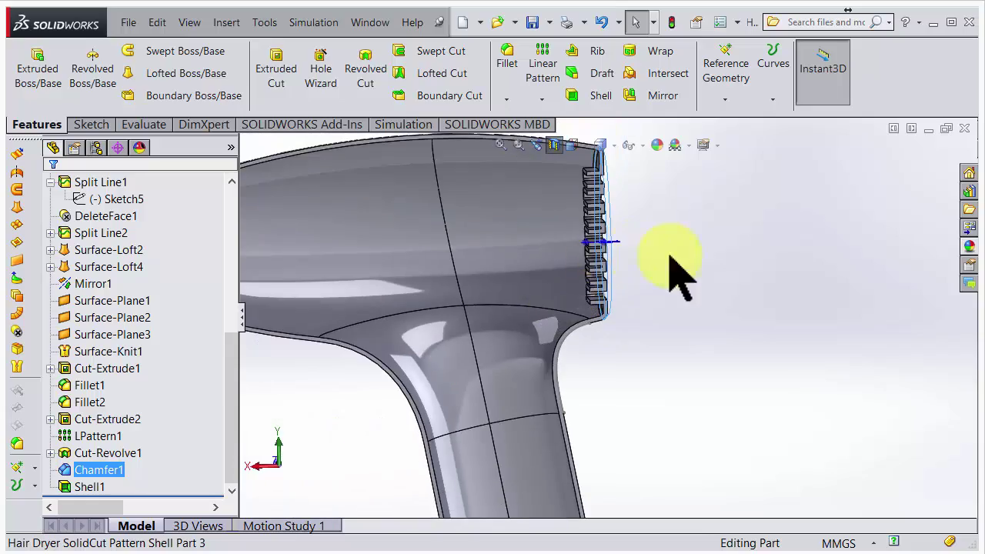